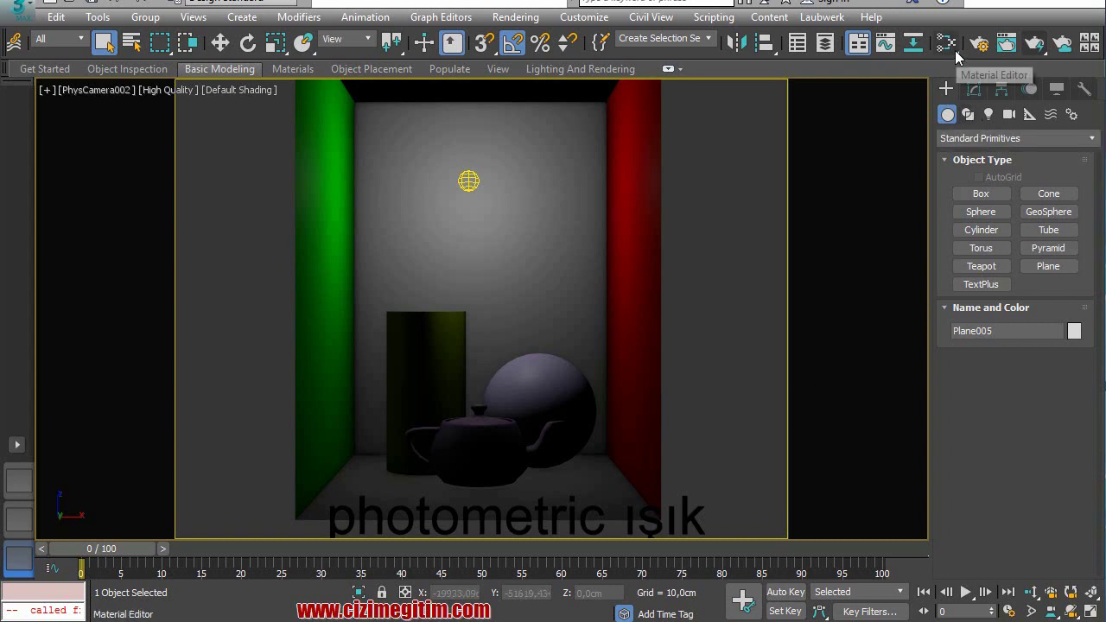
- Clear the selection and toggle between the Compact and Slate Material Editors with M and the toolbar flyout
click(844, 235)
key(m)
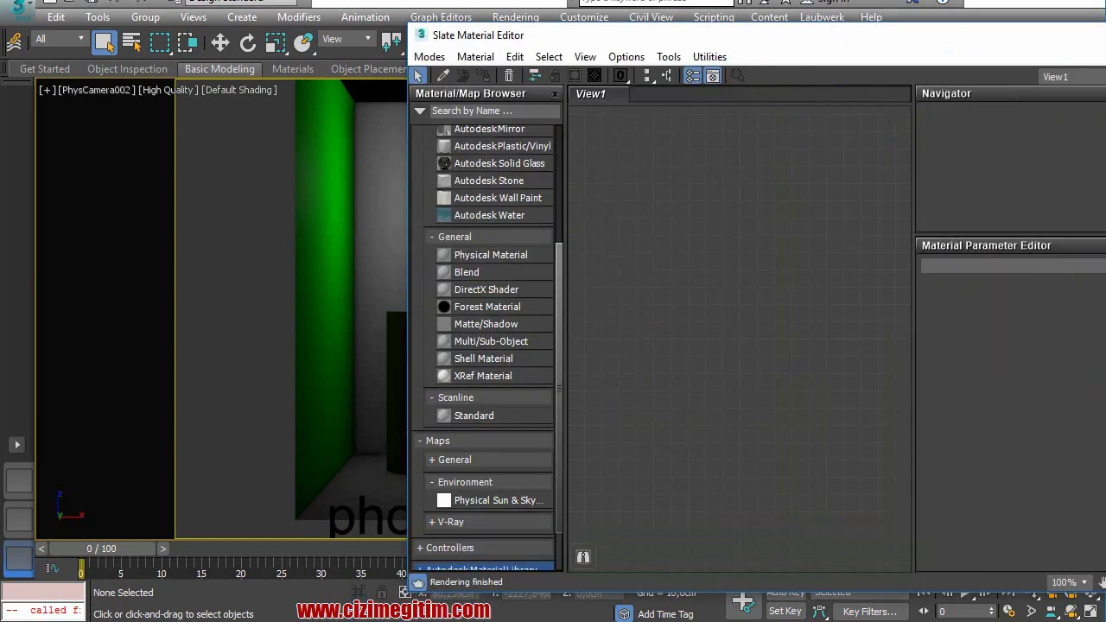
key(m)
drag(951, 47, 946, 74)
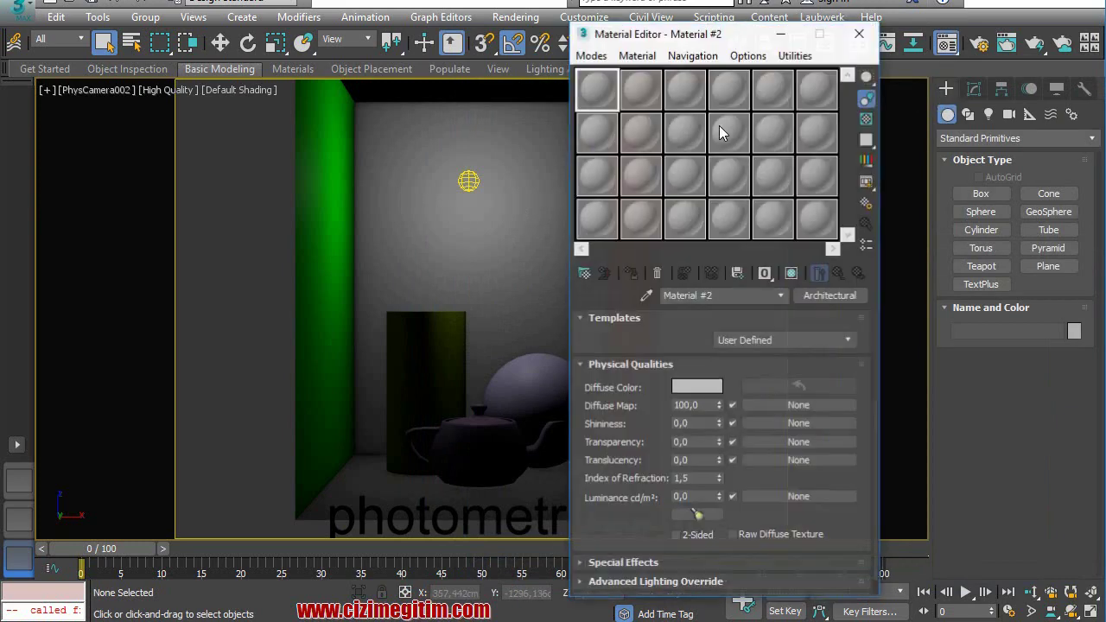
click(860, 33)
click(950, 54)
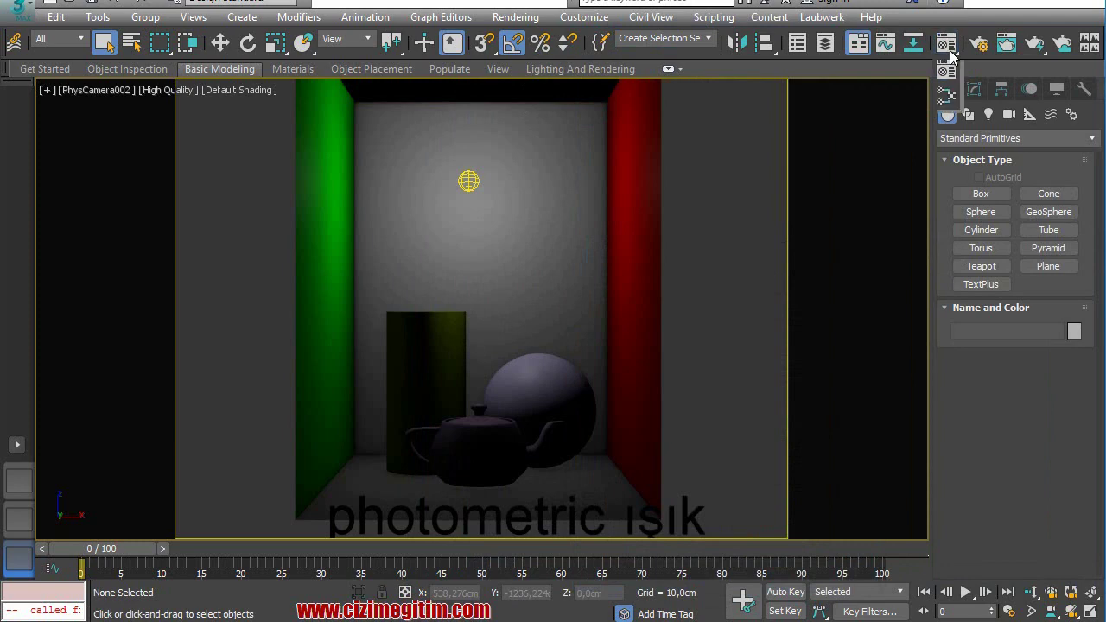
drag(950, 54, 950, 97)
drag(950, 98, 950, 98)
key(m)
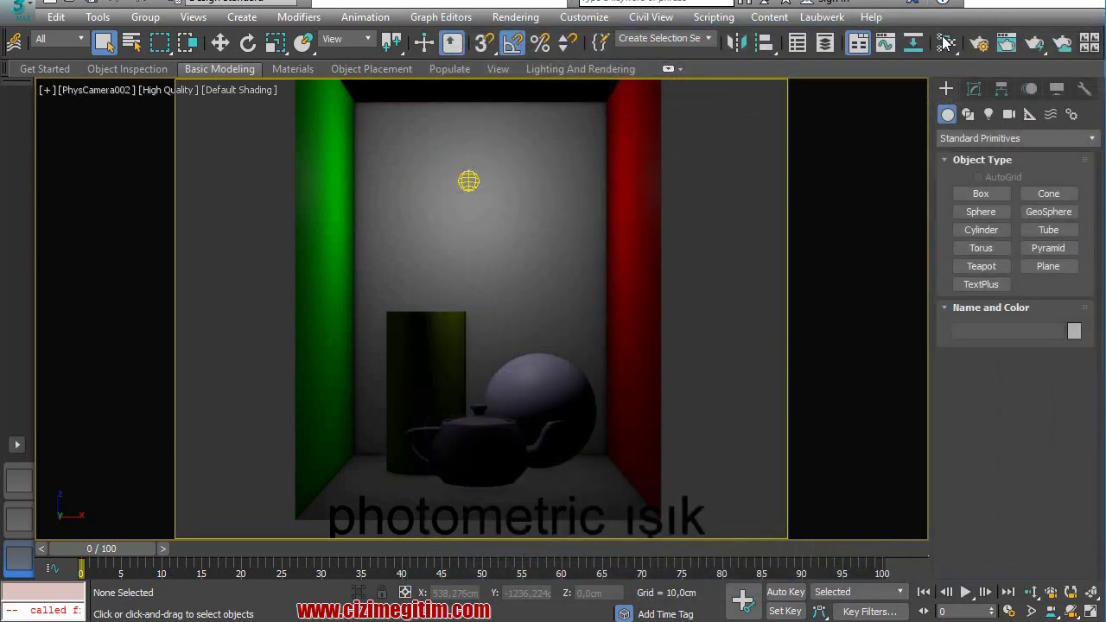
- Open the Compact Material Editor, switch it to Slate mode, and drag the window left
click(946, 48)
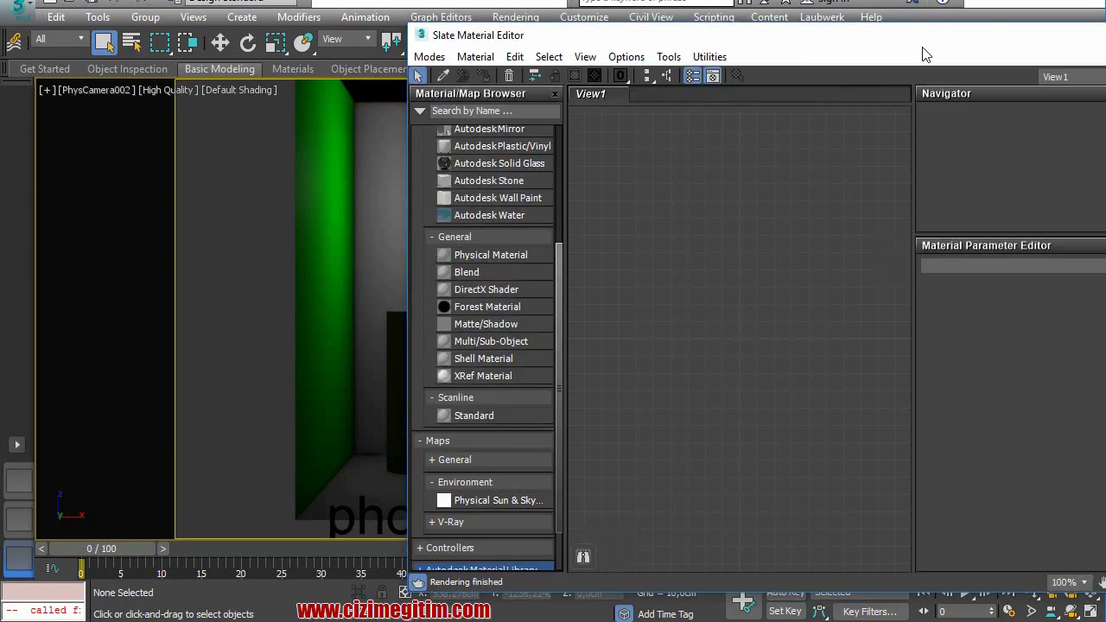
key(m)
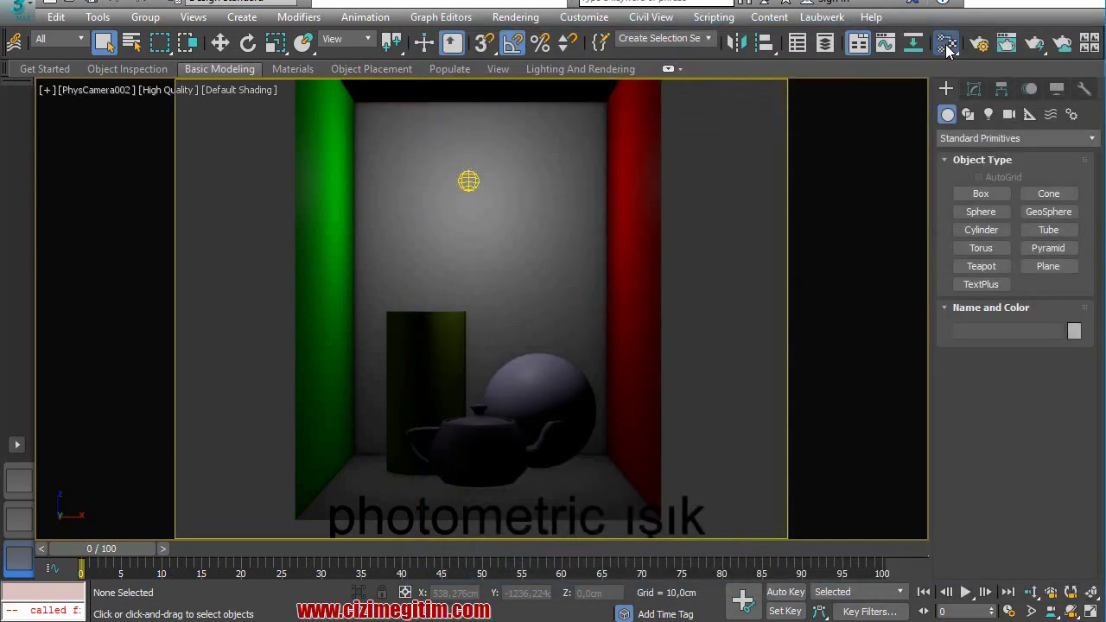
key(m)
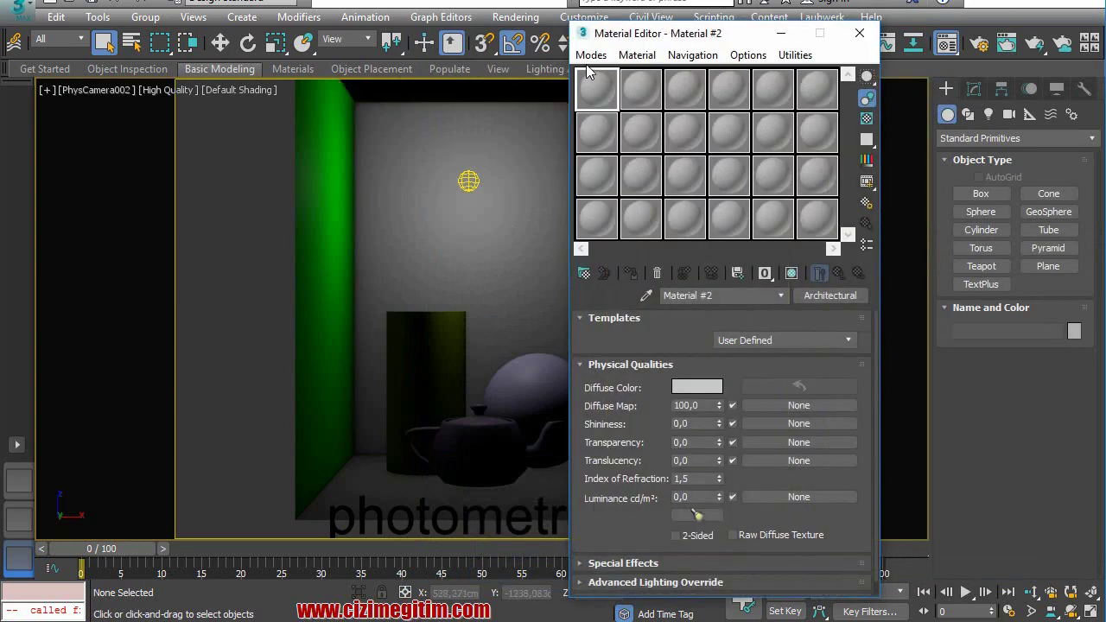
click(591, 56)
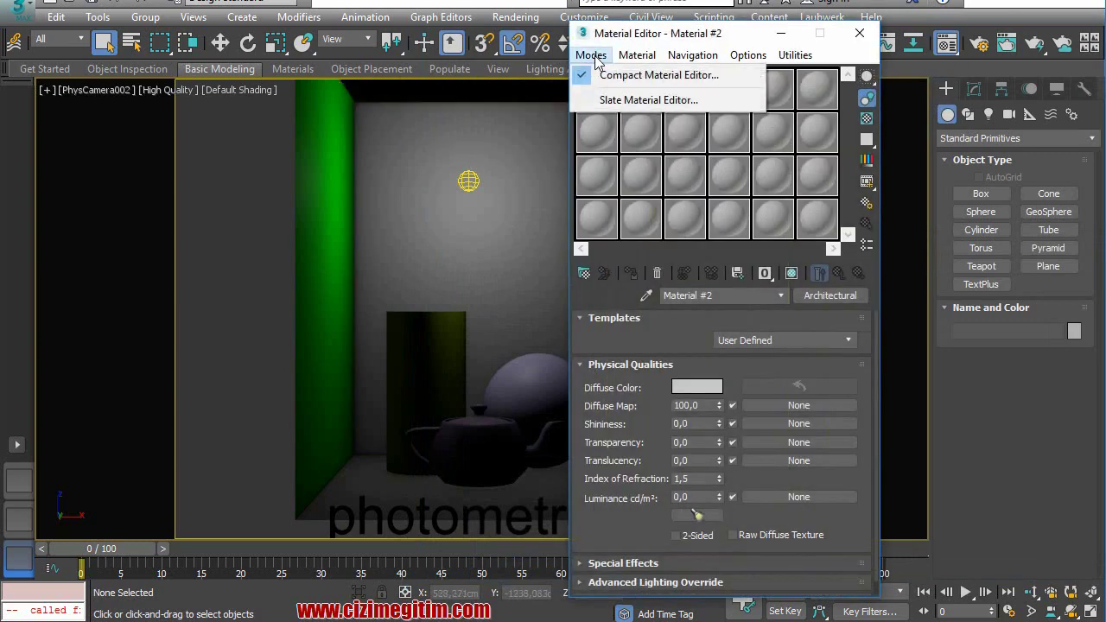
click(593, 100)
drag(806, 33, 471, 26)
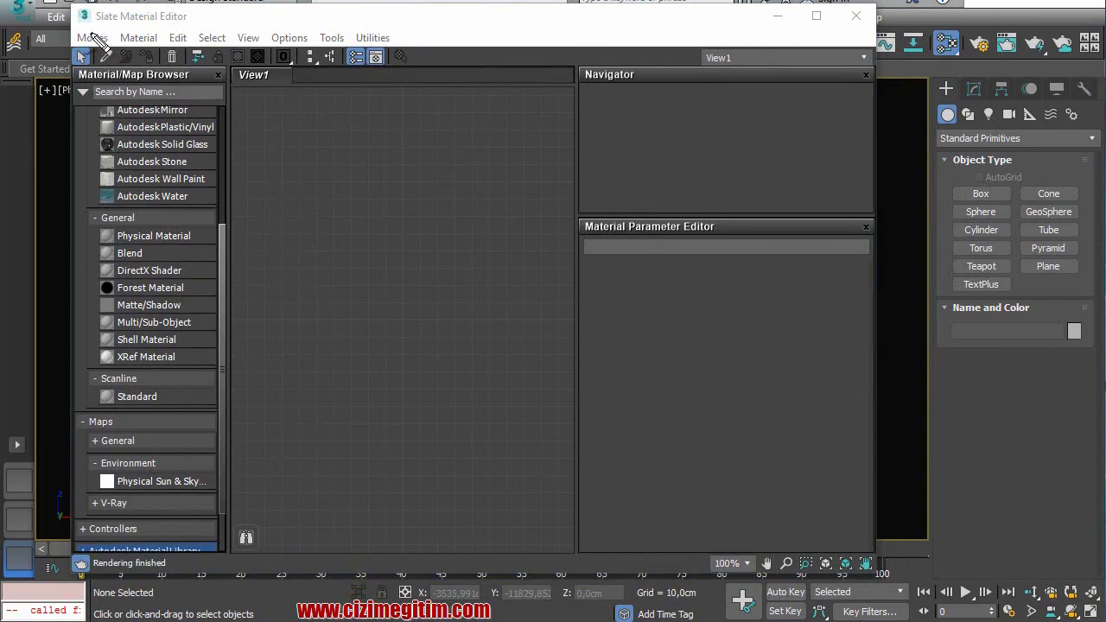
mouse_move(71, 32)
mouse_down()
mouse_move(398, 35)
mouse_move(94, 45)
mouse_up()
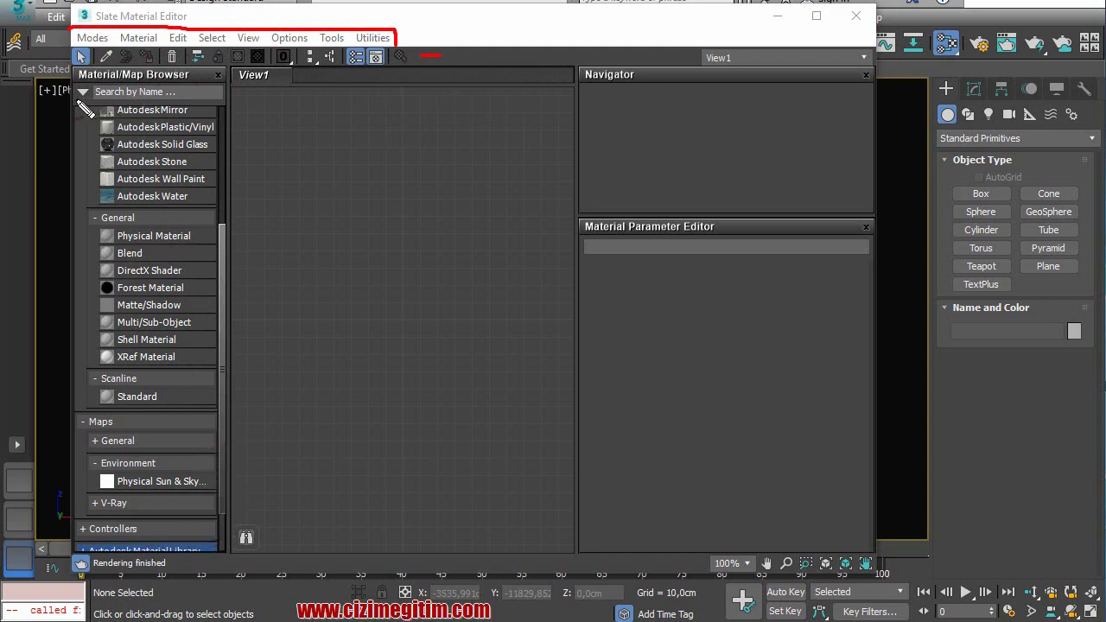
mouse_move(84, 108)
mouse_down()
mouse_move(95, 451)
mouse_move(87, 565)
mouse_move(195, 567)
mouse_move(244, 460)
mouse_move(218, 155)
mouse_move(174, 90)
mouse_move(83, 95)
mouse_up()
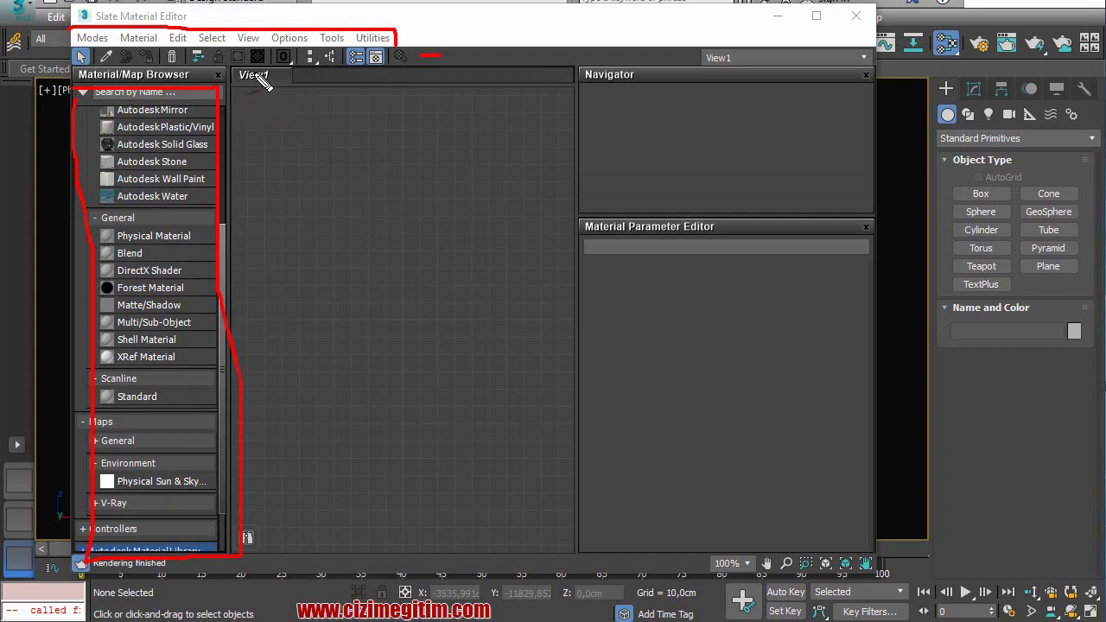
mouse_move(246, 86)
mouse_down()
mouse_move(258, 564)
mouse_move(333, 535)
mouse_up()
mouse_move(437, 562)
mouse_down()
mouse_move(578, 553)
mouse_move(557, 332)
mouse_move(563, 97)
mouse_move(290, 73)
mouse_move(244, 80)
mouse_up()
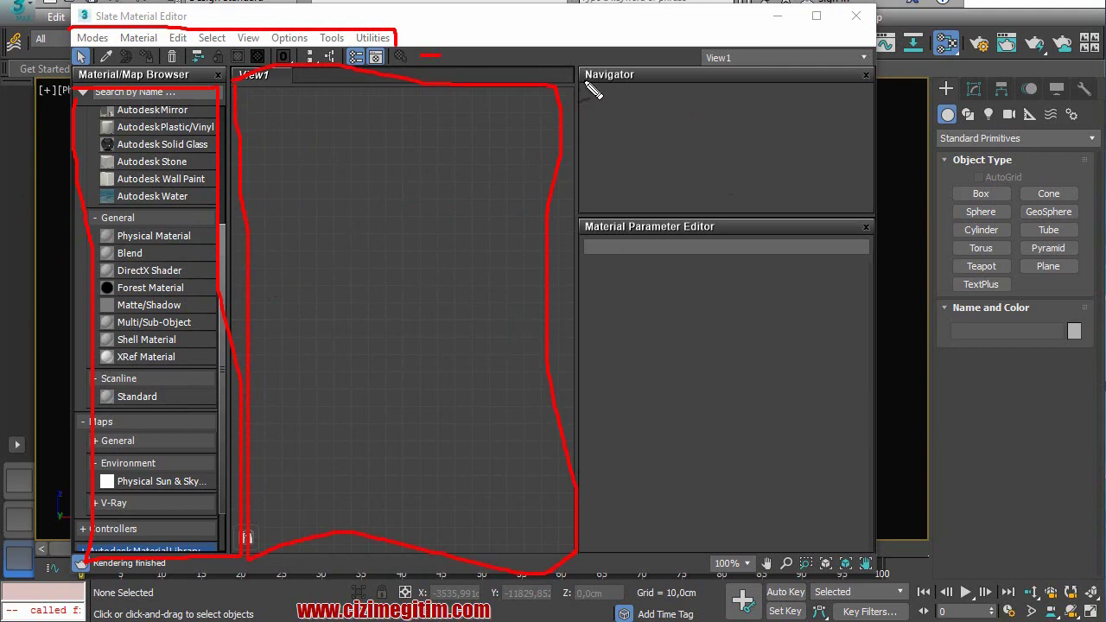
mouse_move(586, 86)
mouse_down()
mouse_move(873, 201)
mouse_move(596, 74)
mouse_up()
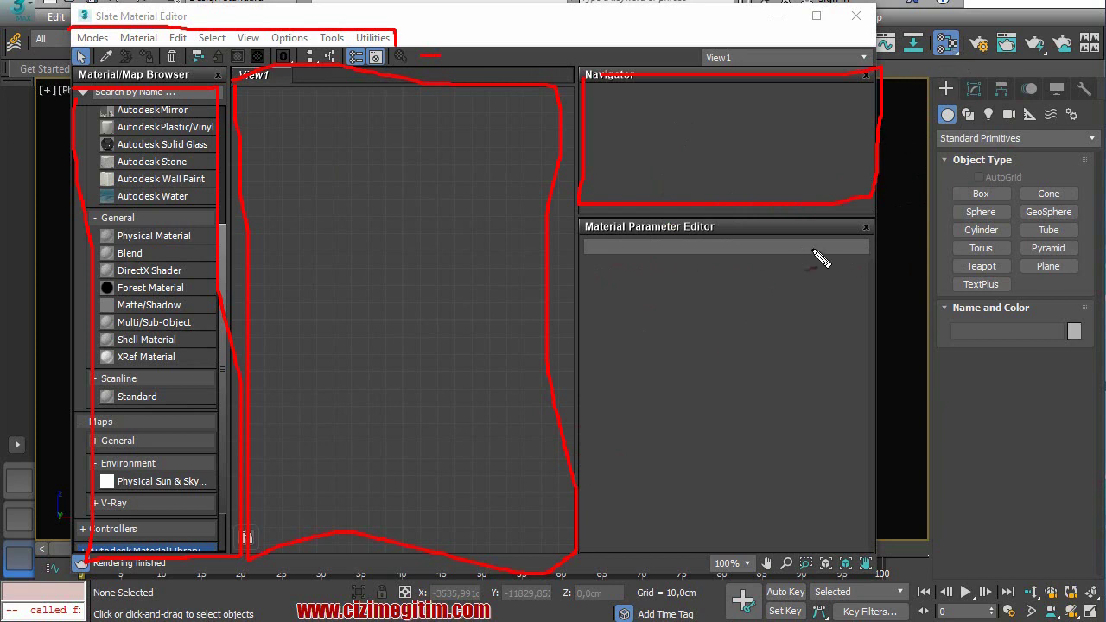
mouse_move(822, 264)
mouse_down()
mouse_move(812, 265)
mouse_move(880, 566)
mouse_move(711, 246)
mouse_up()
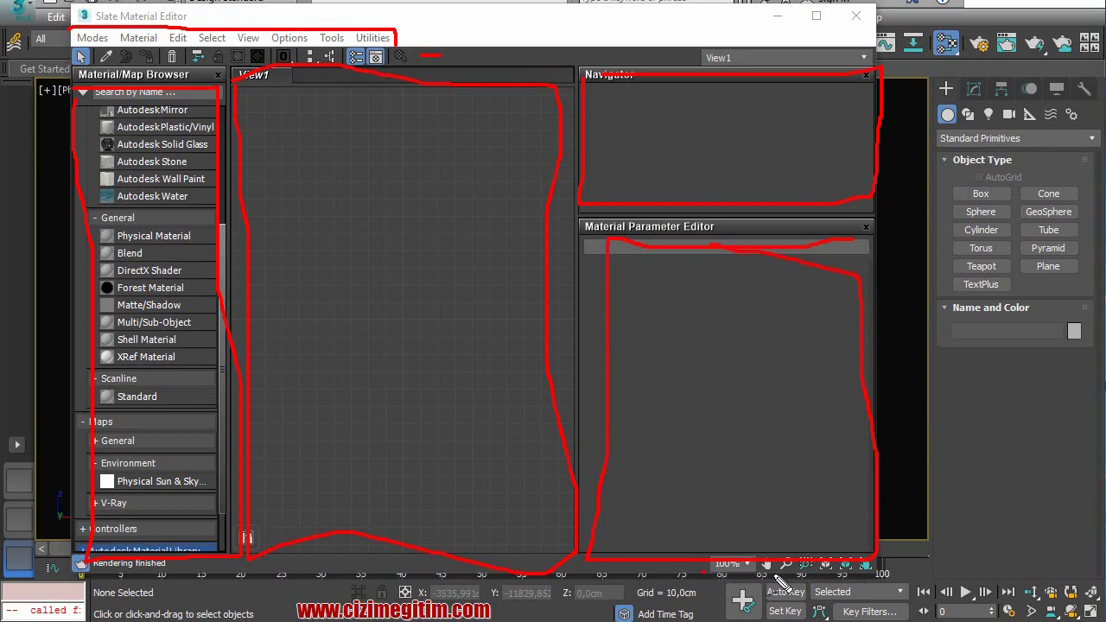
mouse_move(717, 576)
mouse_down()
mouse_move(778, 546)
mouse_move(706, 546)
mouse_up()
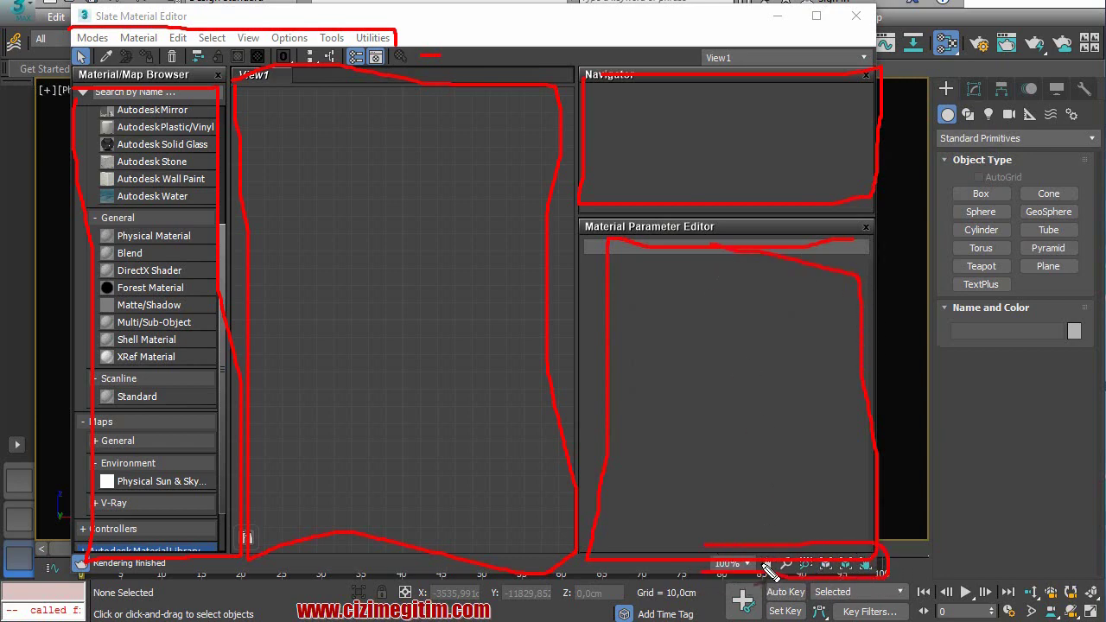
drag(769, 575, 869, 570)
key(Escape)
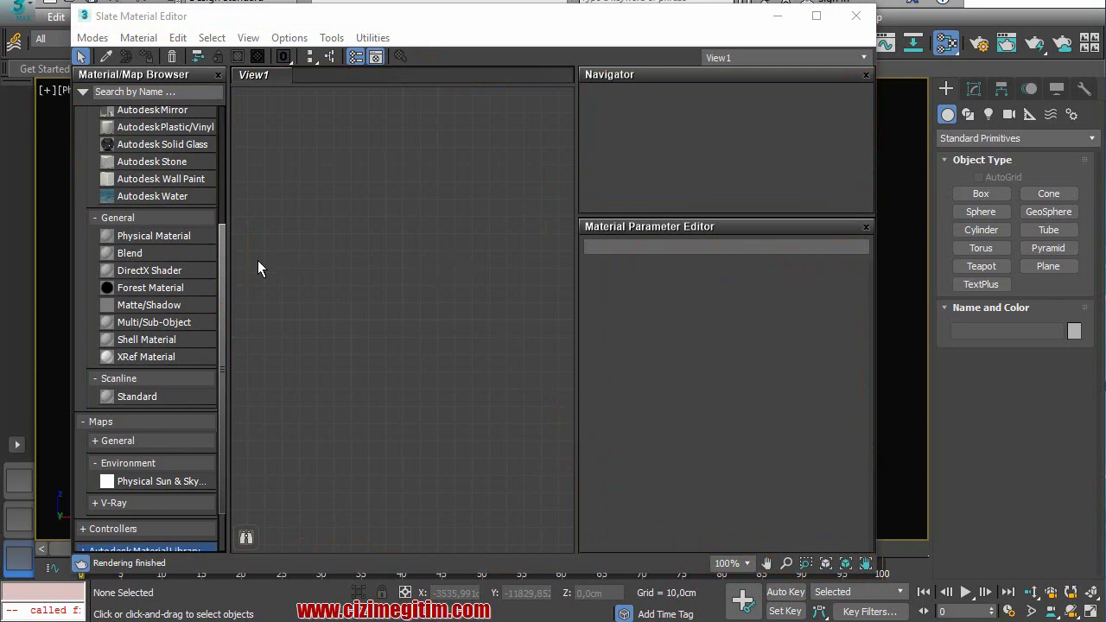
- Reposition the Slate Material Editor window slightly to the right
drag(224, 273, 224, 140)
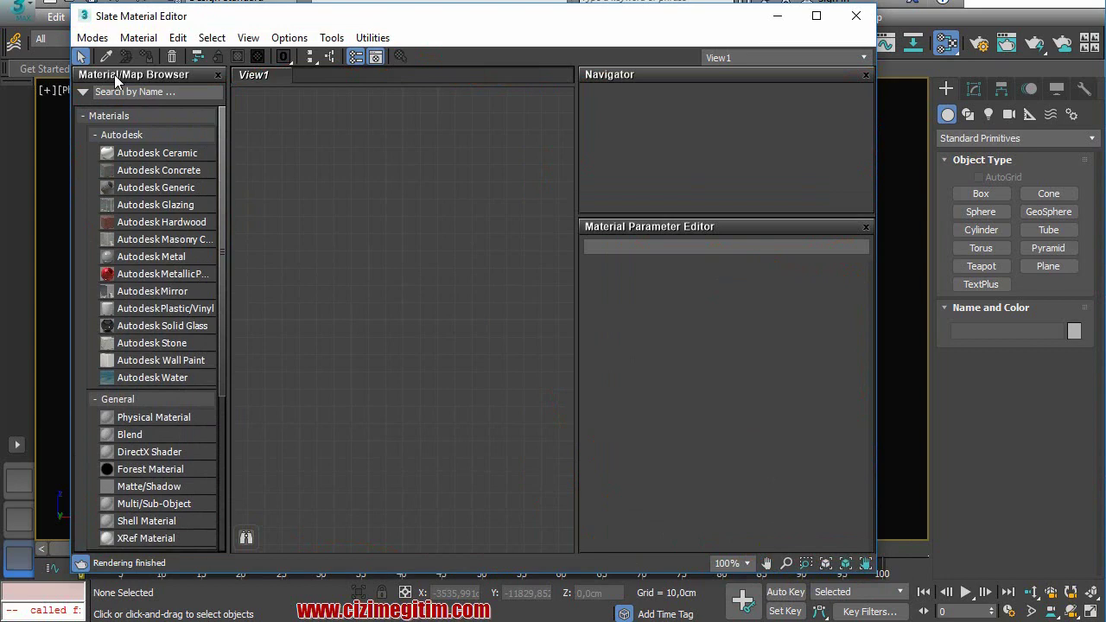
drag(670, 20, 608, 46)
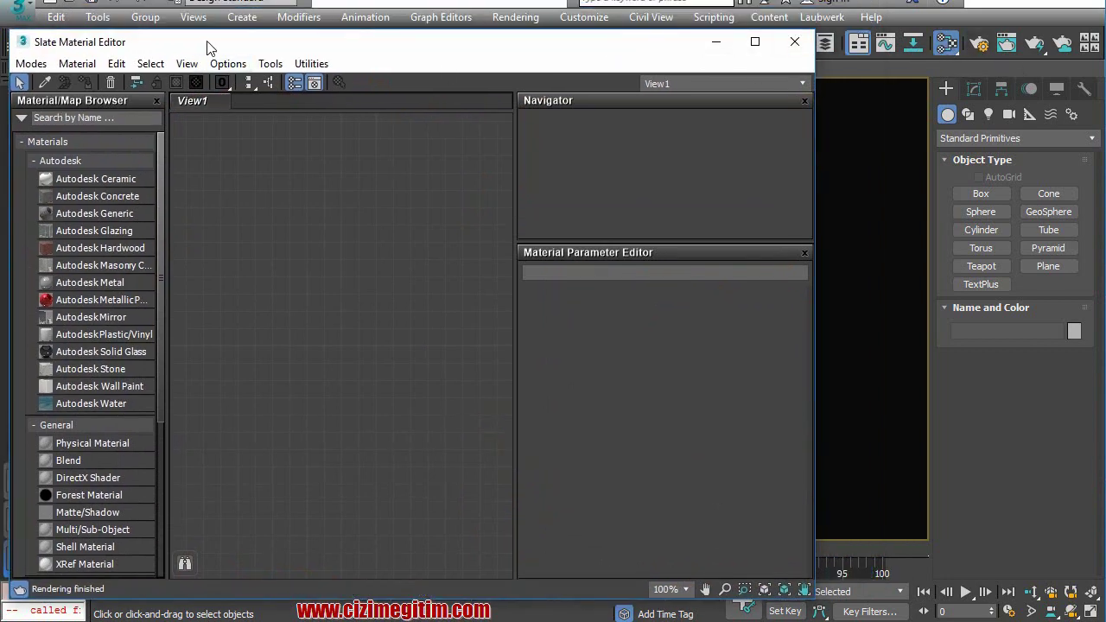
drag(208, 48, 255, 47)
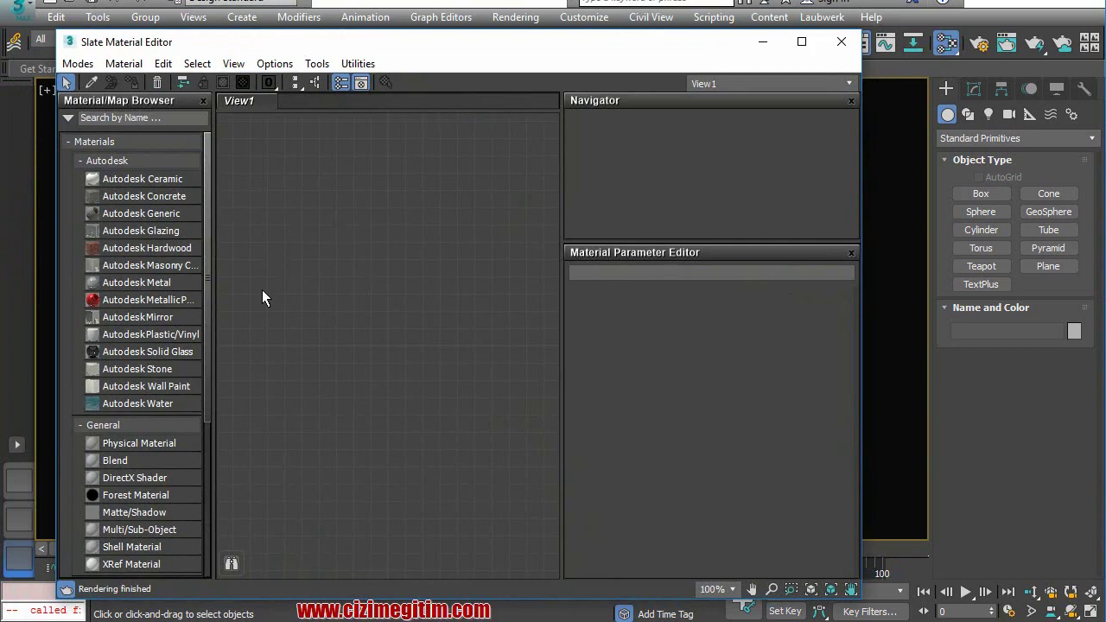
- Float the Material/Map Browser, then dock it back above View1 and resize the panel
mouse_move(165, 100)
mouse_down()
mouse_move(353, 229)
mouse_move(188, 181)
mouse_move(405, 189)
mouse_move(344, 147)
mouse_move(444, 320)
mouse_move(494, 341)
mouse_move(380, 479)
mouse_move(313, 517)
mouse_move(516, 336)
mouse_move(383, 251)
mouse_move(317, 168)
mouse_up()
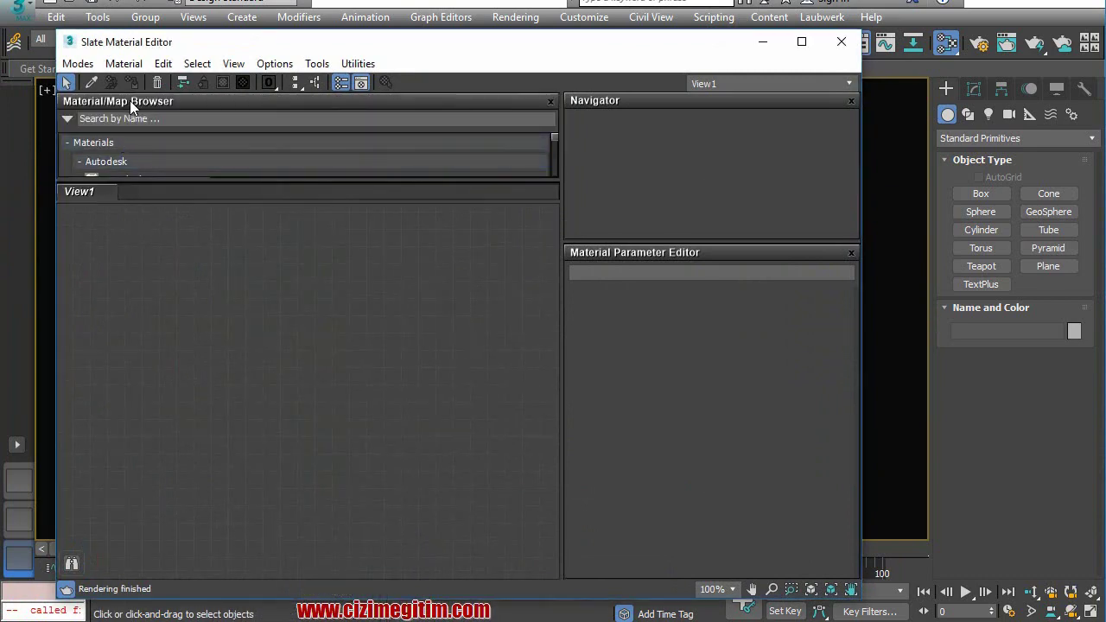
mouse_move(131, 101)
mouse_down()
mouse_move(136, 332)
mouse_move(375, 472)
mouse_move(299, 512)
mouse_move(132, 333)
mouse_up()
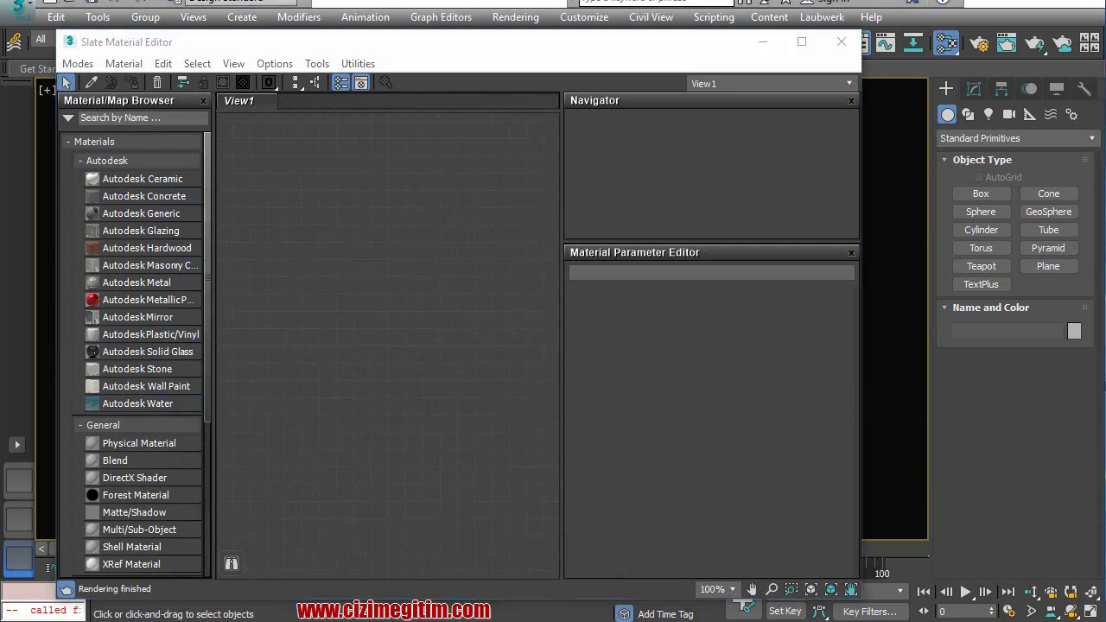
drag(208, 279, 227, 454)
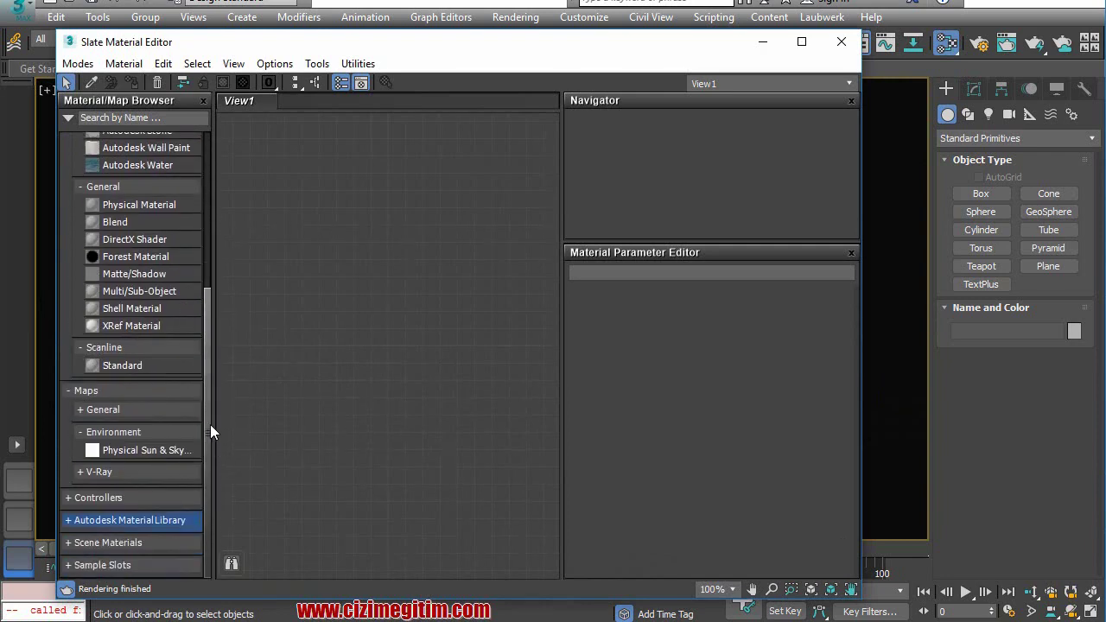
drag(210, 425, 208, 345)
- Collapse the Autodesk materials group, keep General materials expanded, and expand the Maps category
click(77, 321)
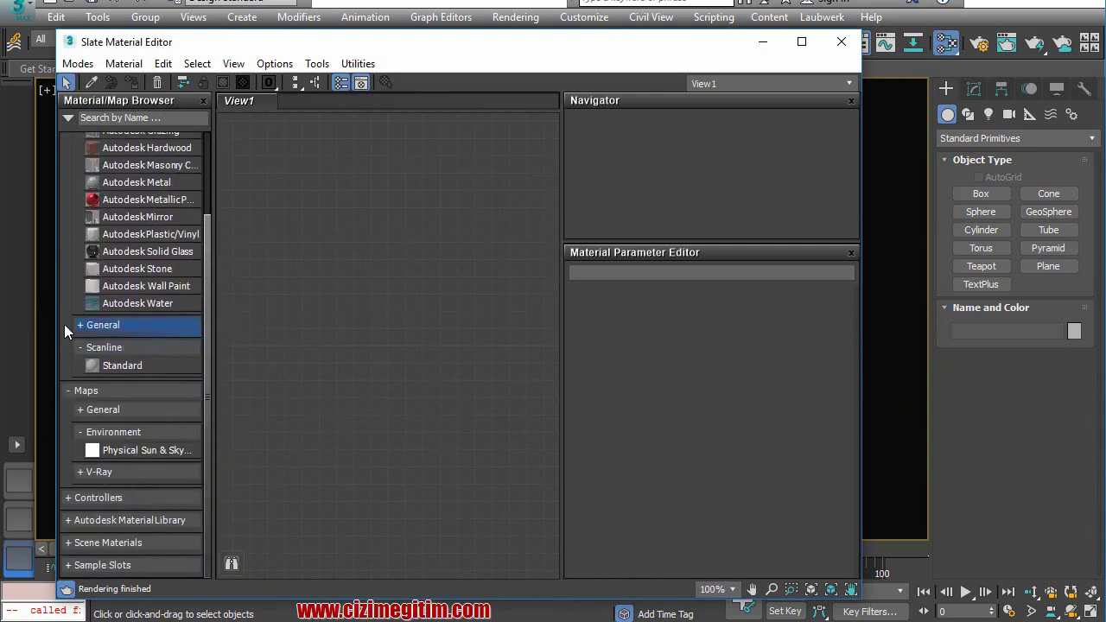
scroll(64, 324, up, 2)
click(76, 161)
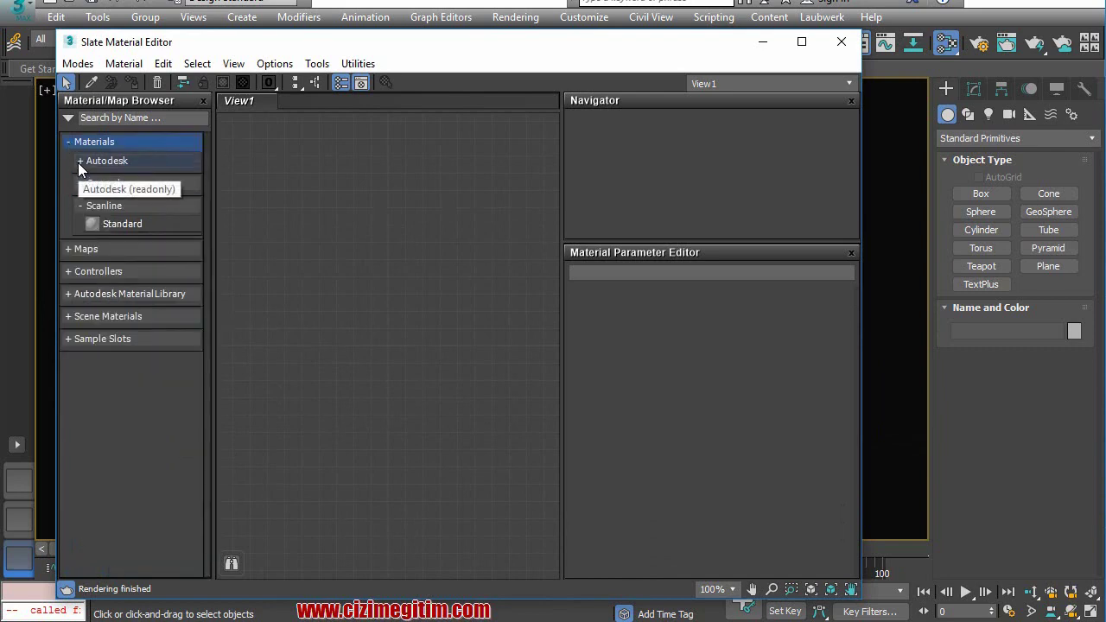
click(78, 163)
click(81, 161)
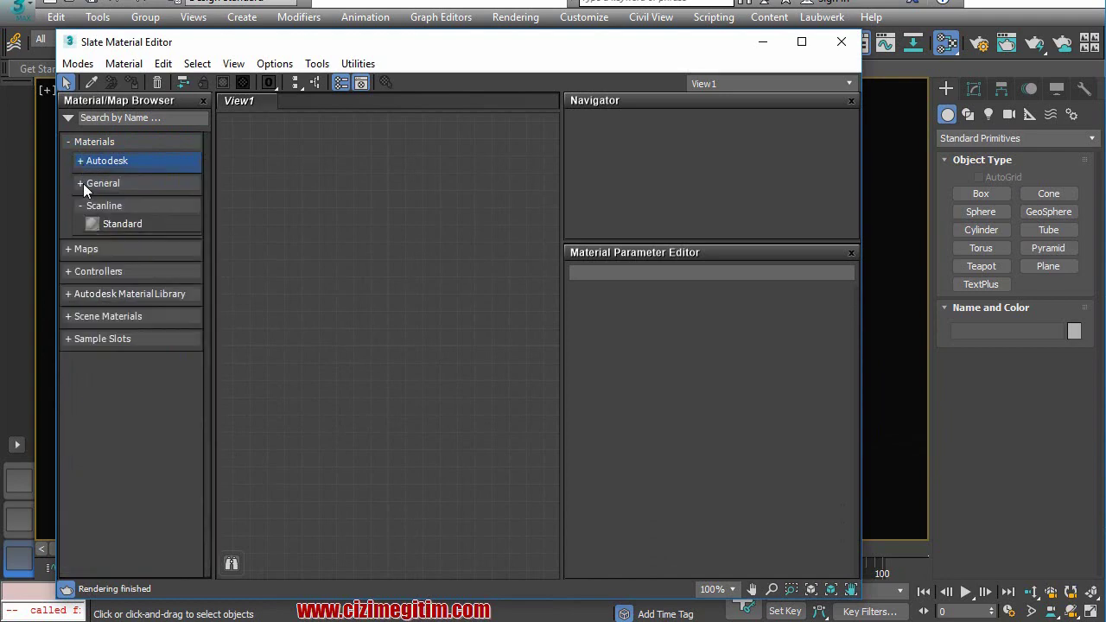
click(80, 182)
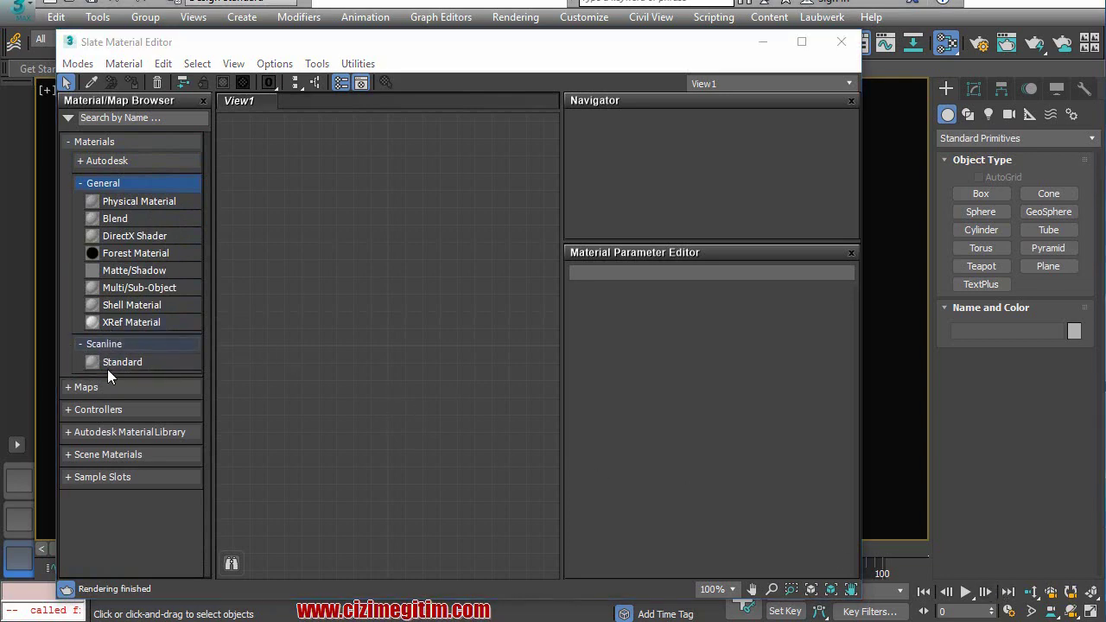
click(68, 387)
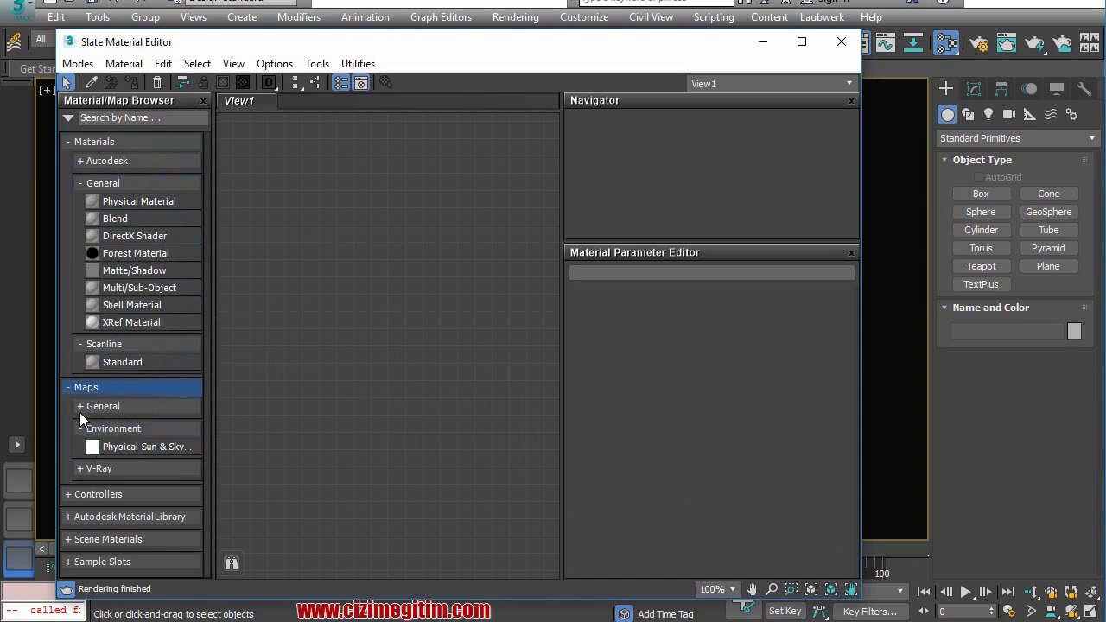
- Expand General and V-Ray maps, collapse V-Ray, then expand Controllers and Autodesk Material Library
click(78, 409)
scroll(89, 423, down, 1)
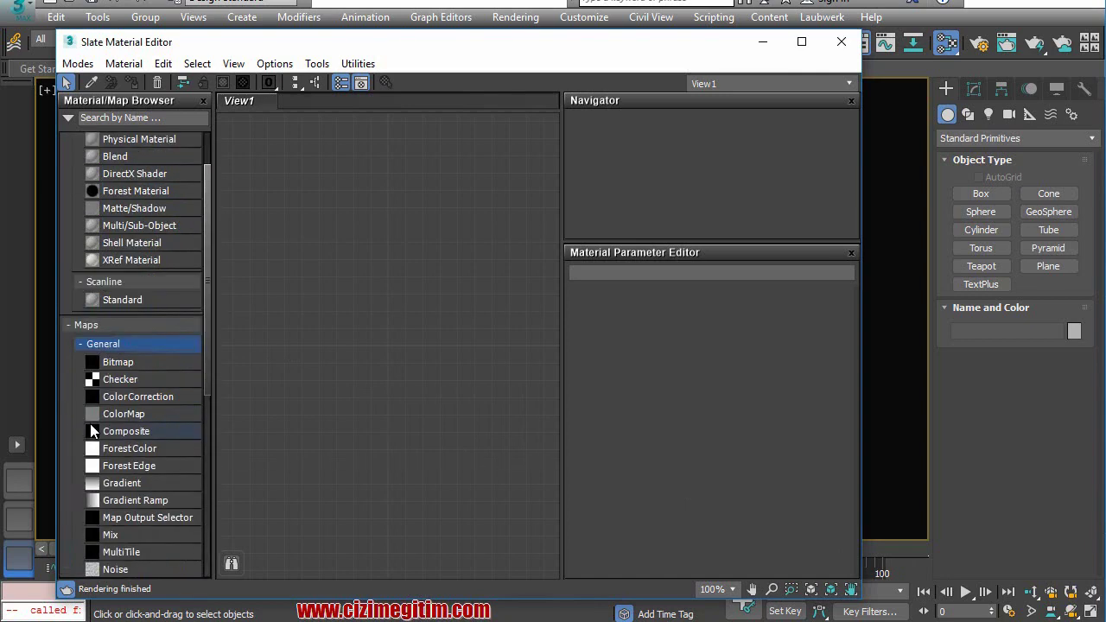
scroll(90, 424, down, 1)
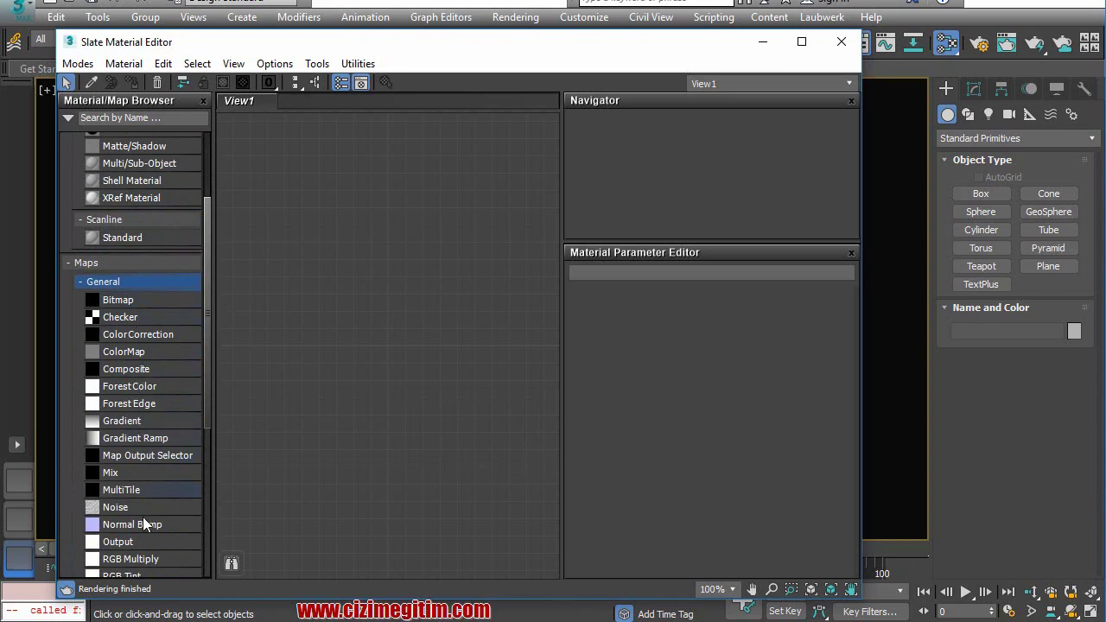
scroll(152, 439, down, 3)
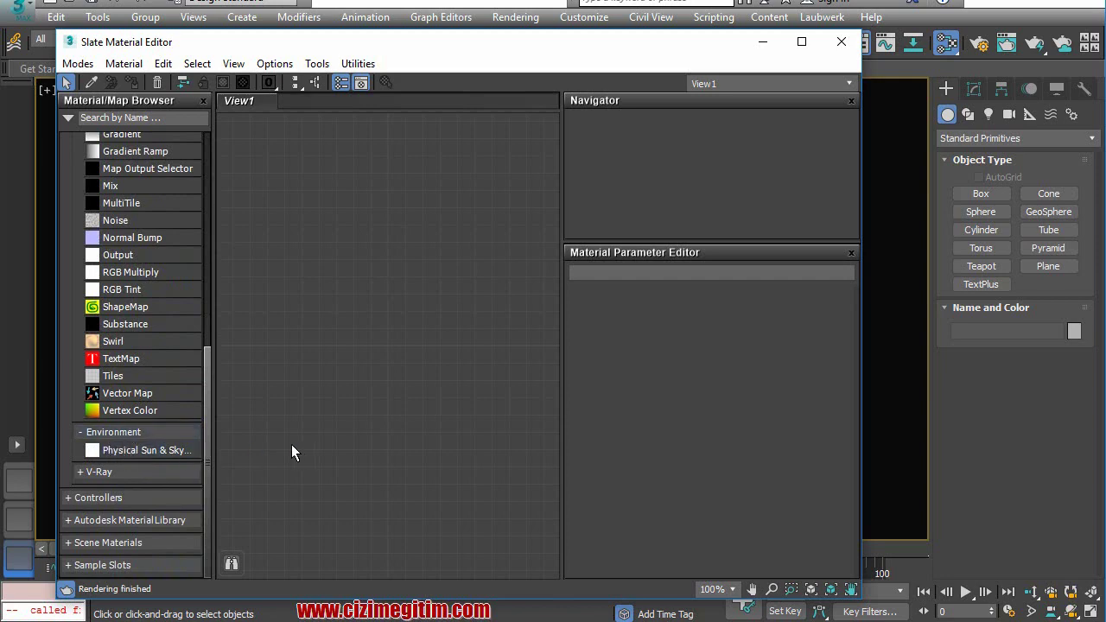
click(80, 472)
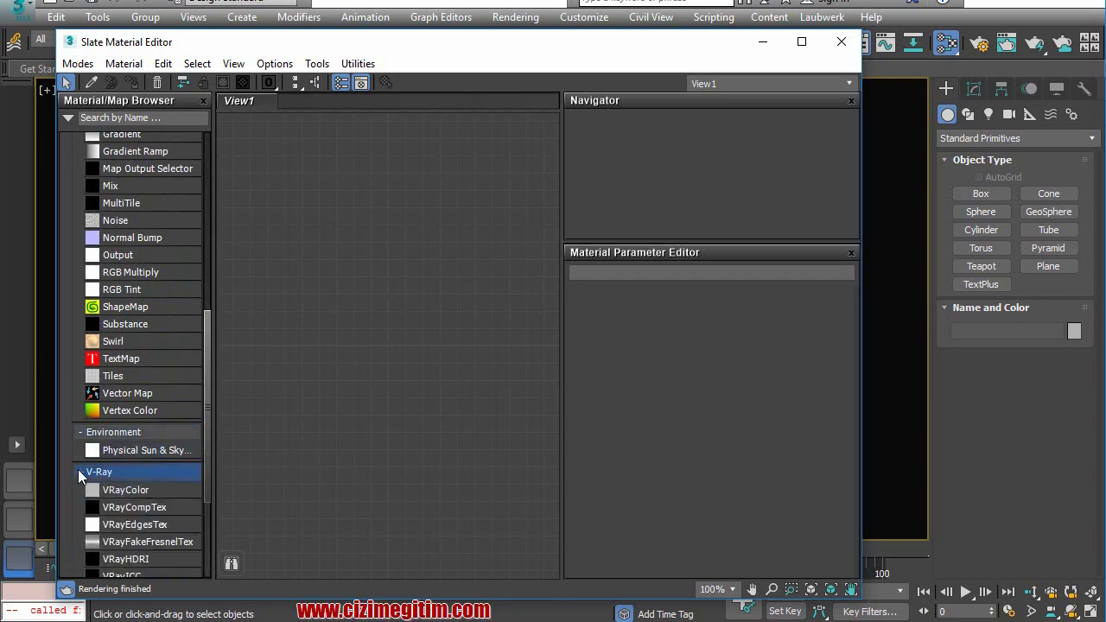
scroll(75, 471, down, 3)
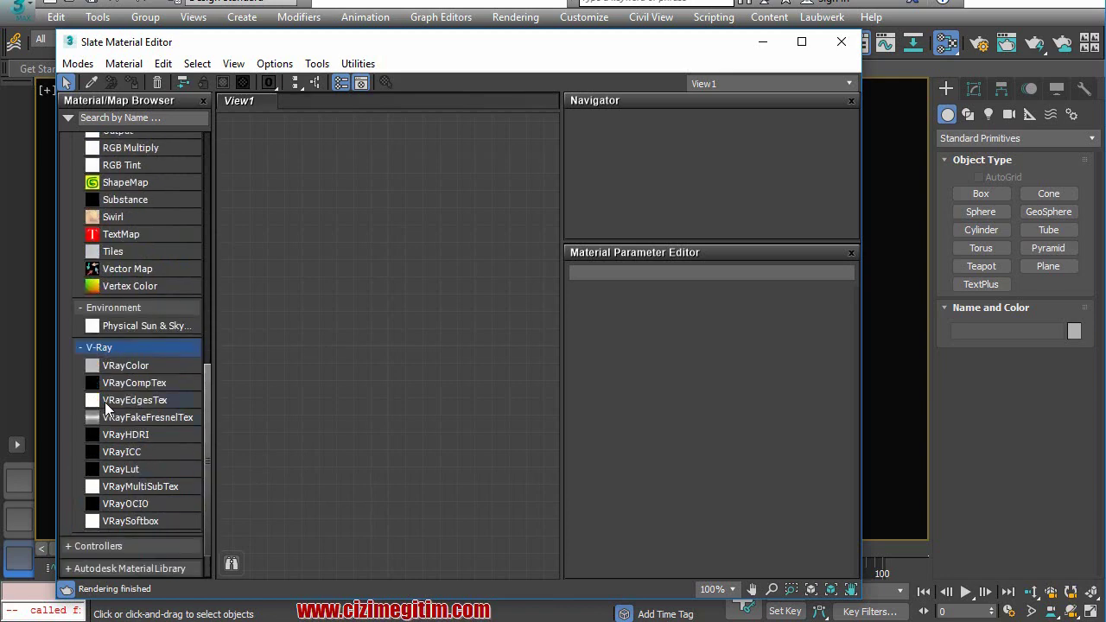
click(78, 348)
click(68, 498)
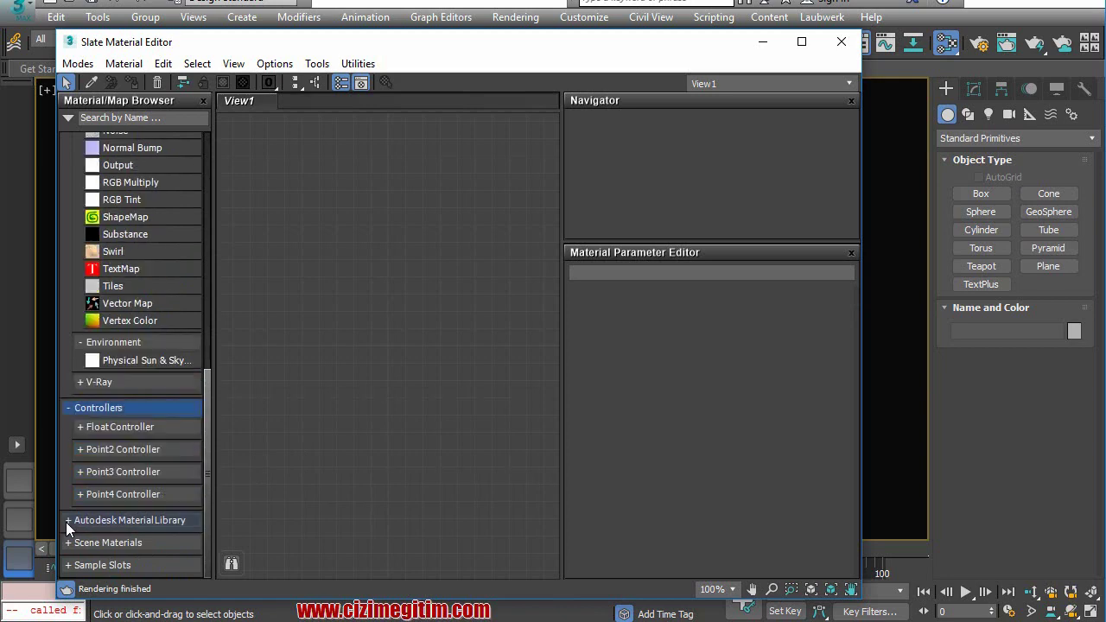
click(68, 521)
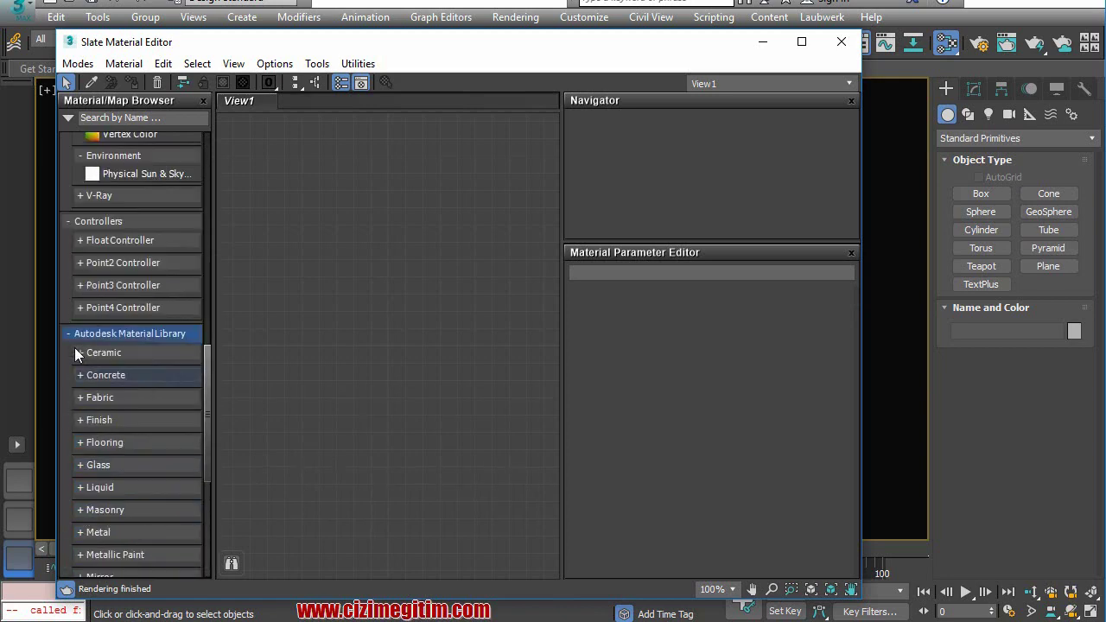
- Place the Ceramic > Porcelain > Ice White material into View1, bringing two bitmap nodes
scroll(76, 372, up, 1)
scroll(84, 482, down, 1)
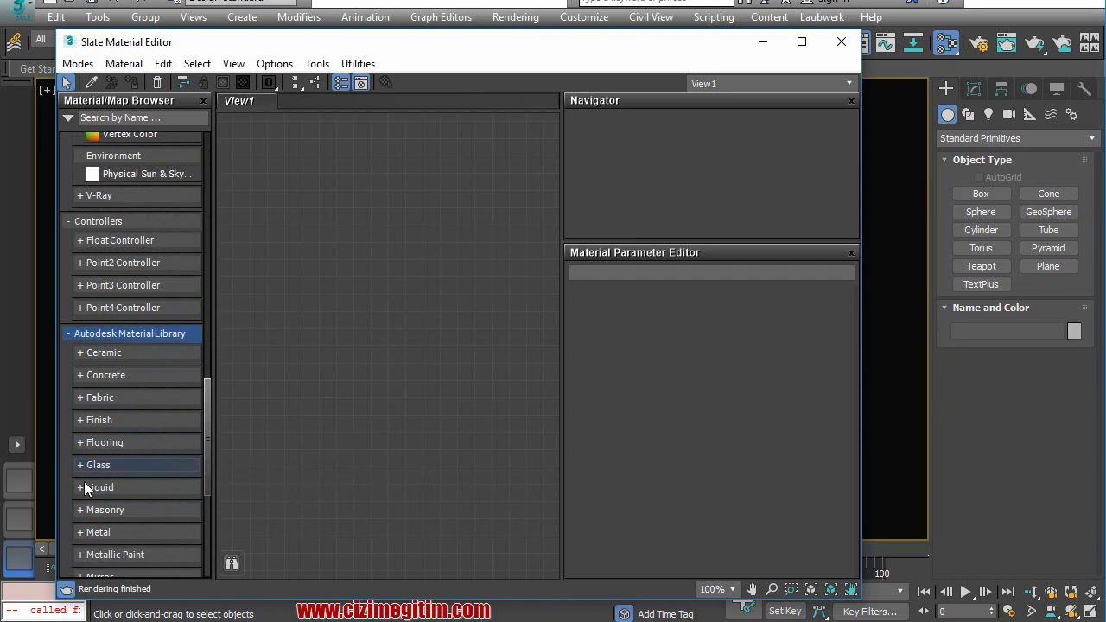
click(79, 352)
click(94, 372)
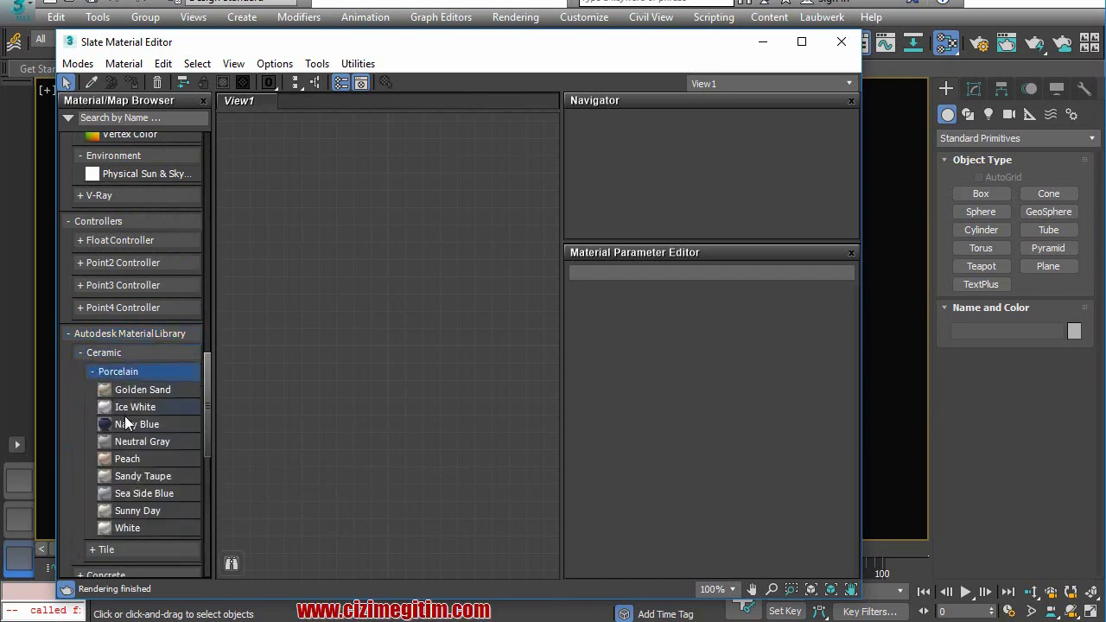
click(121, 407)
drag(481, 319, 481, 319)
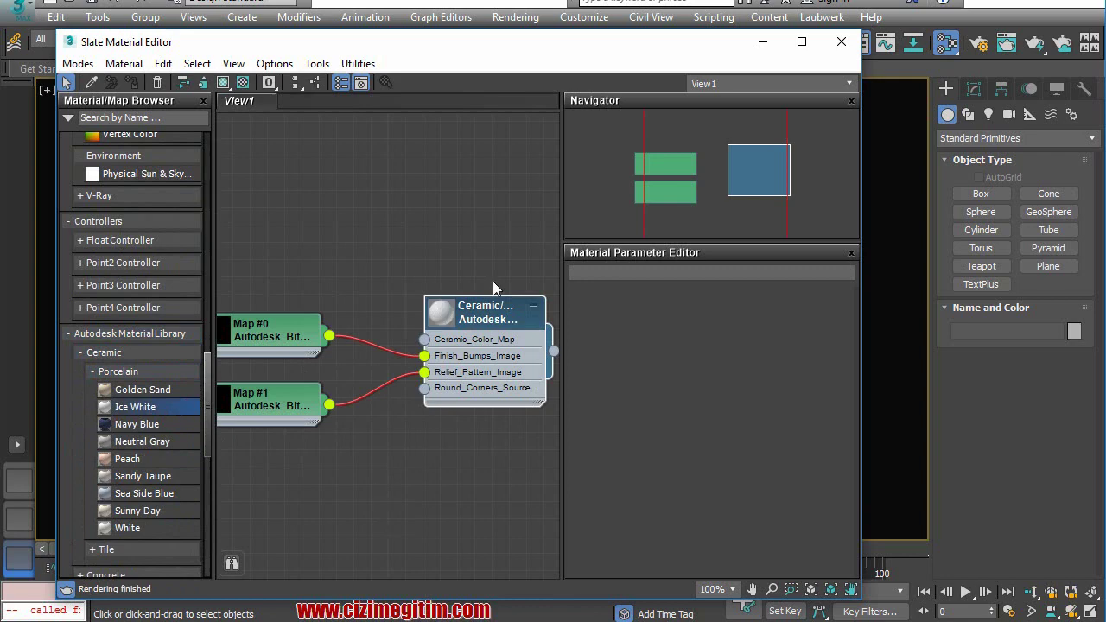
scroll(399, 375, down, 2)
scroll(374, 398, down, 2)
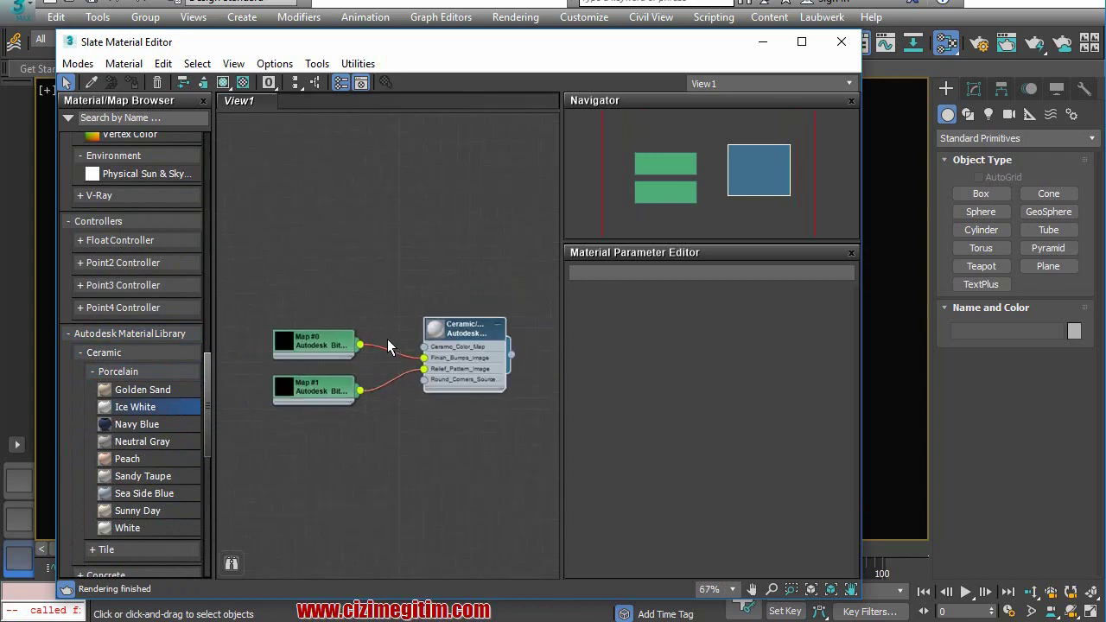
- Delete the Ice White Ceramic node, then box-select and delete both bitmap nodes
scroll(439, 315, up, 1)
scroll(472, 346, up, 2)
scroll(496, 344, up, 3)
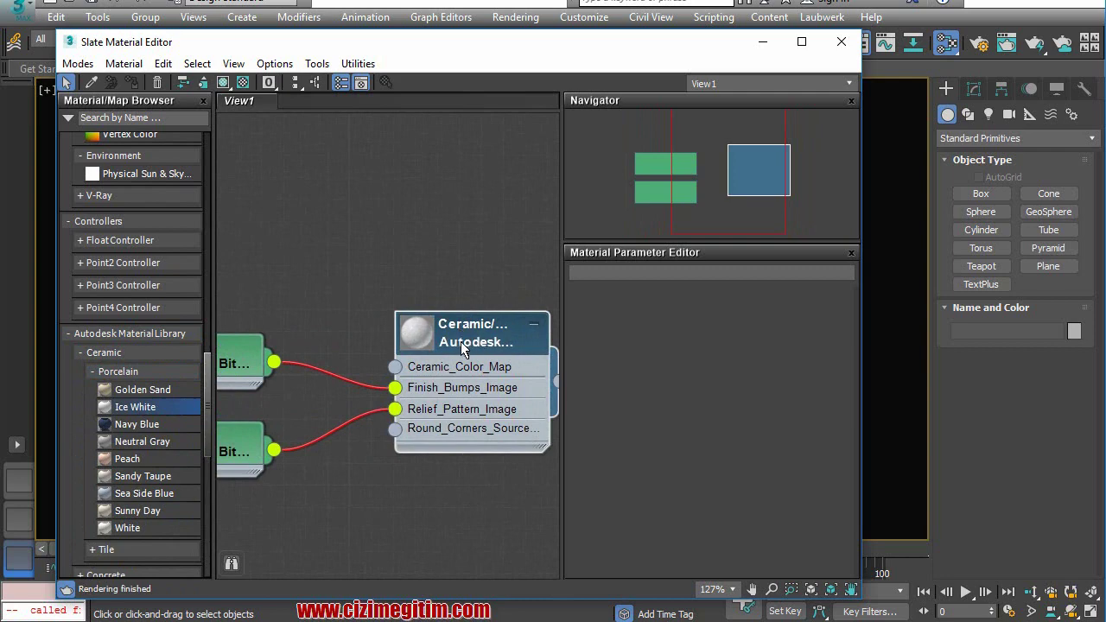
key(Delete)
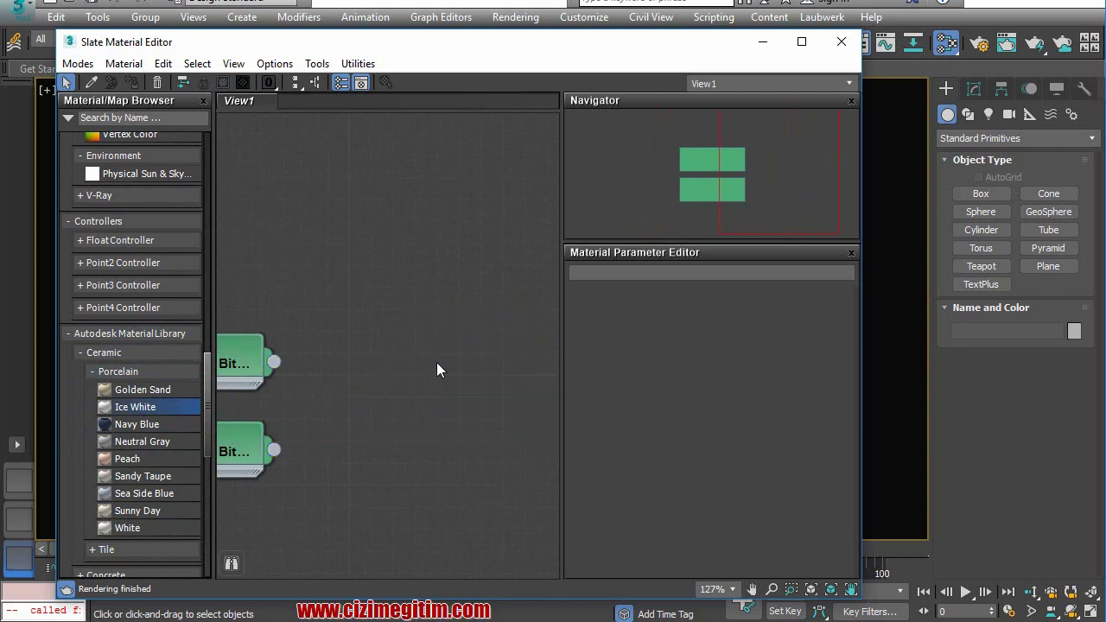
scroll(361, 336, down, 4)
drag(408, 292, 252, 435)
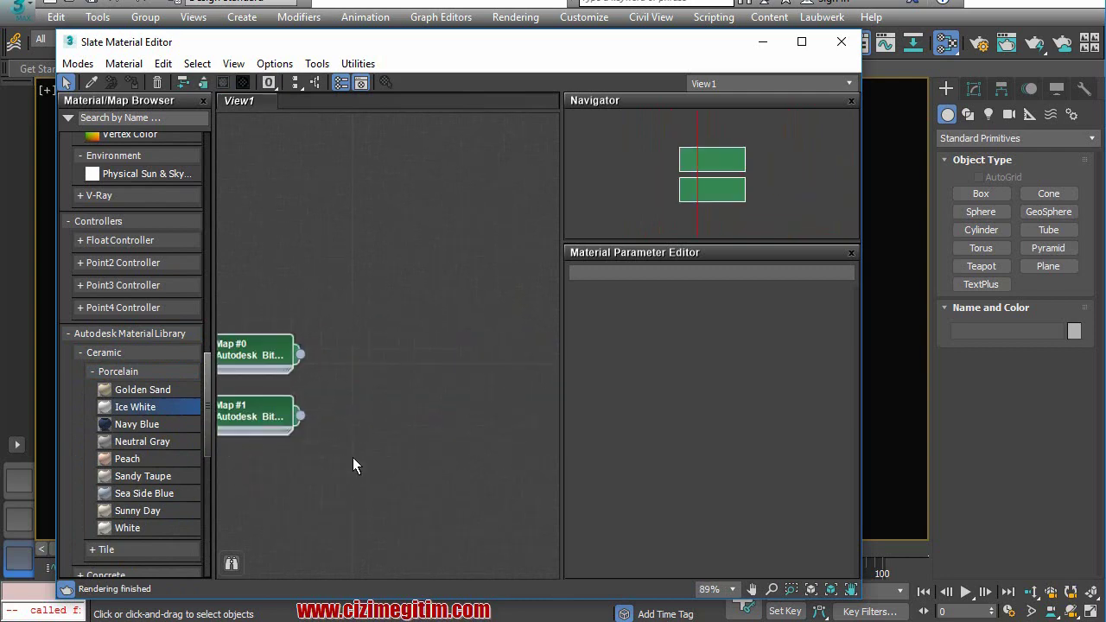
key(Delete)
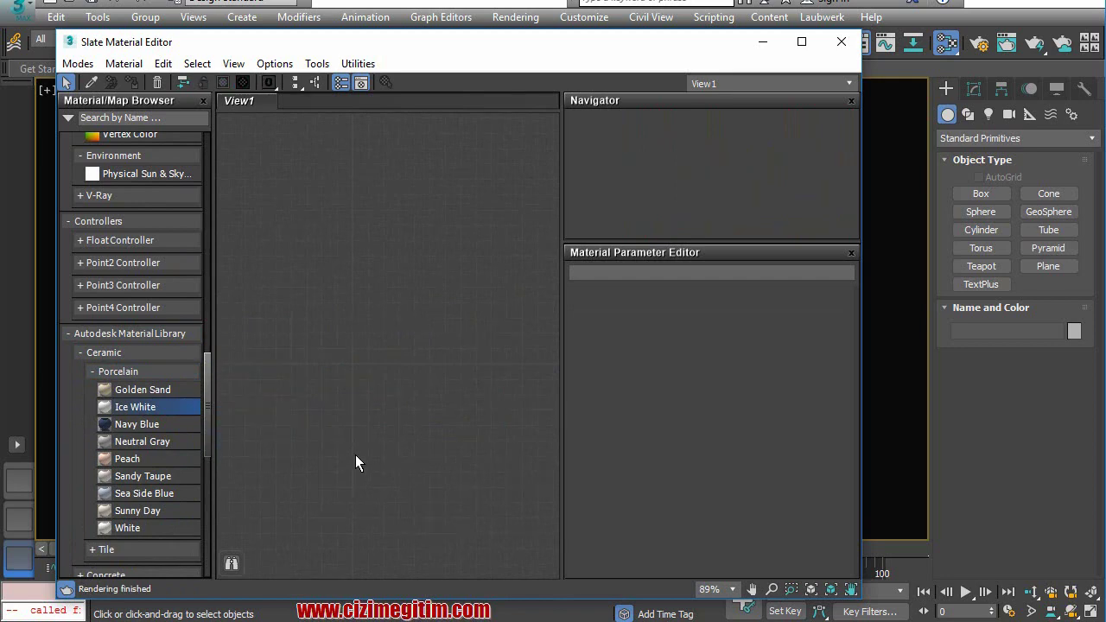
- Collapse the Porcelain, Ceramic and Autodesk Material Library groups in the browser
click(91, 371)
click(80, 353)
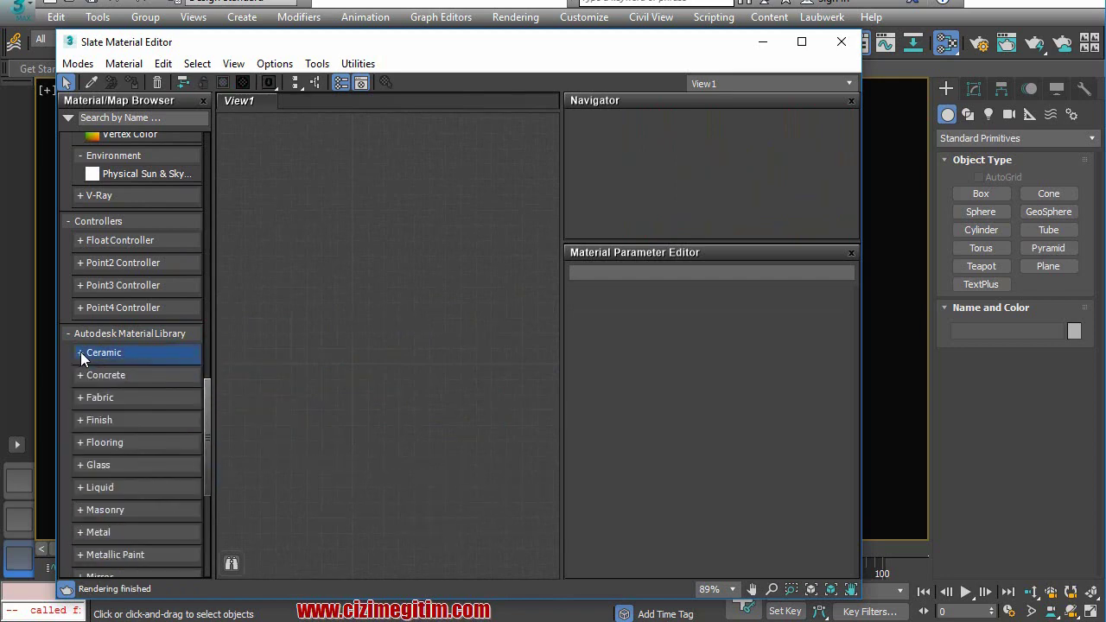
click(68, 334)
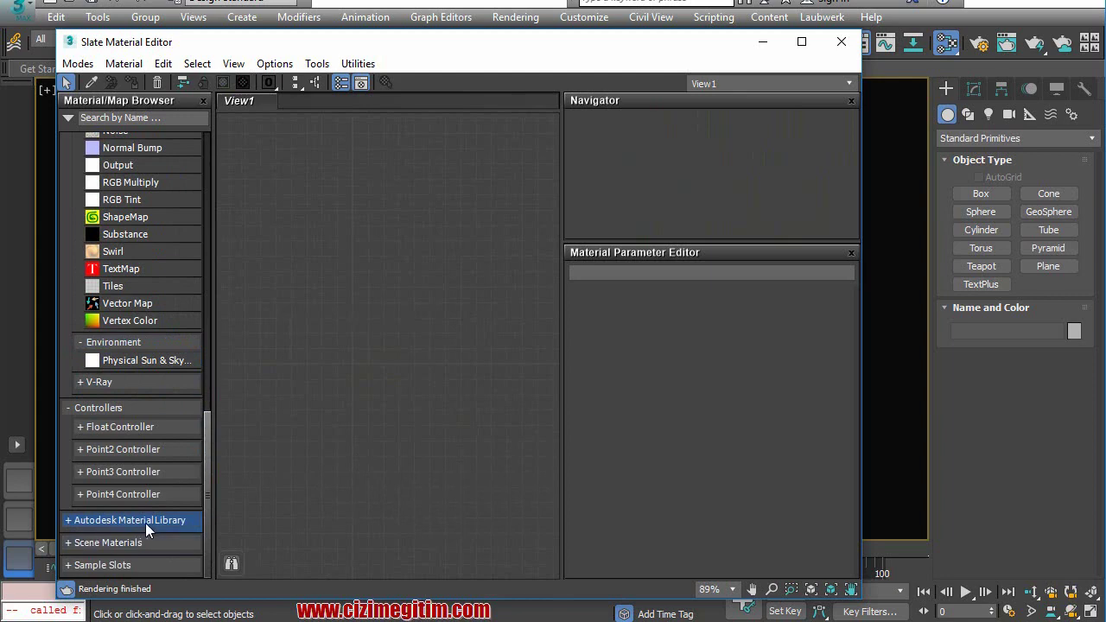
- Expand Scene Materials and Sample Slots, browse the slots, then collapse Scene Materials
click(69, 545)
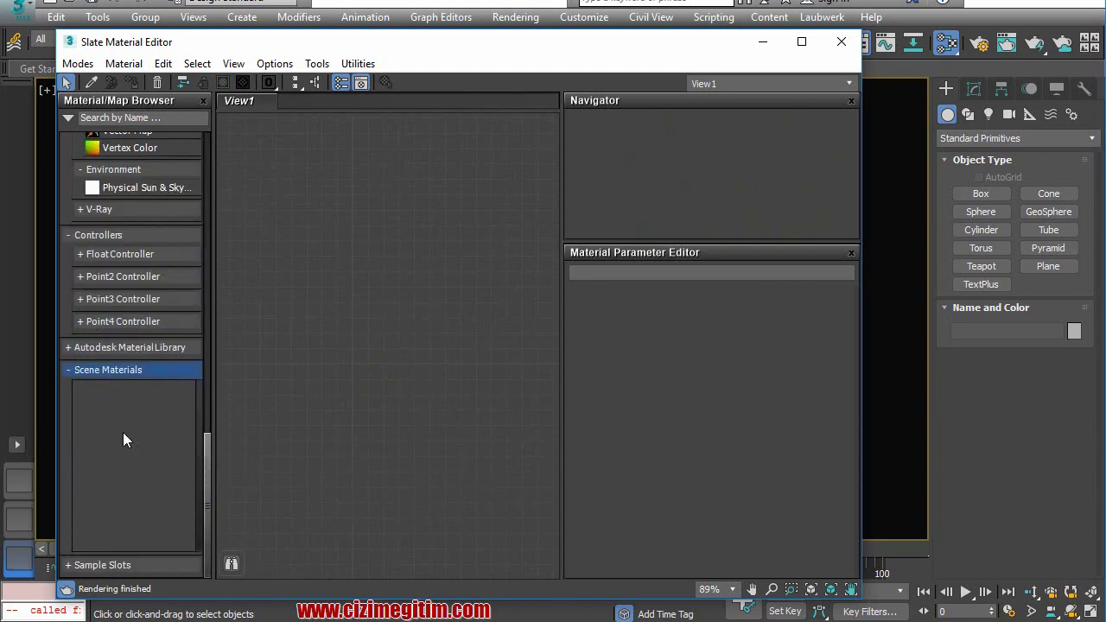
click(69, 564)
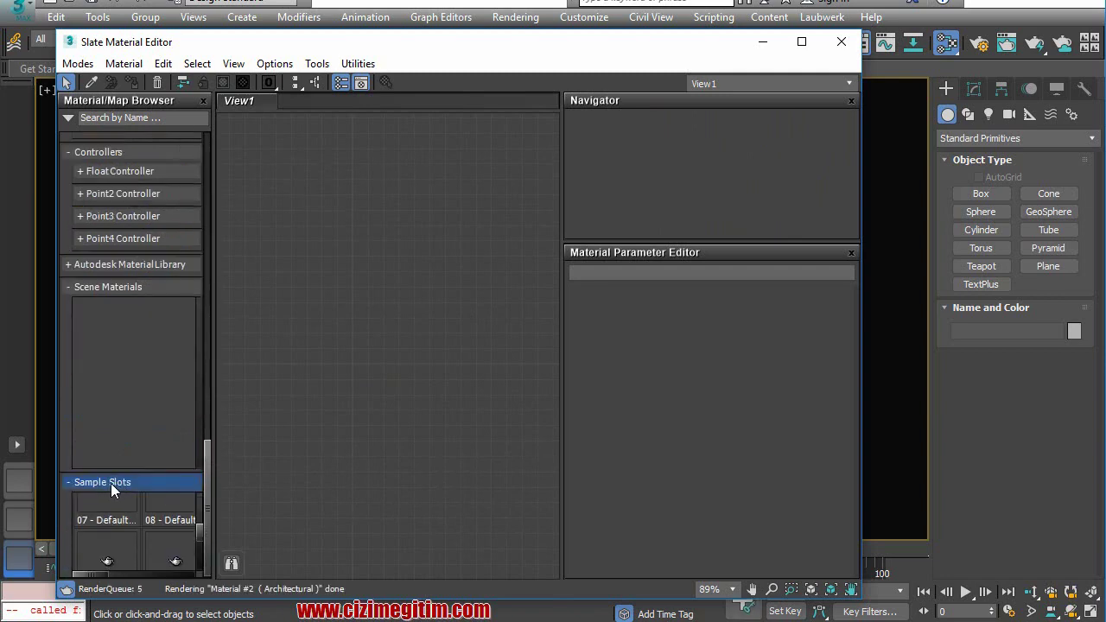
scroll(160, 533, down, 2)
scroll(160, 533, down, 1)
scroll(160, 534, down, 3)
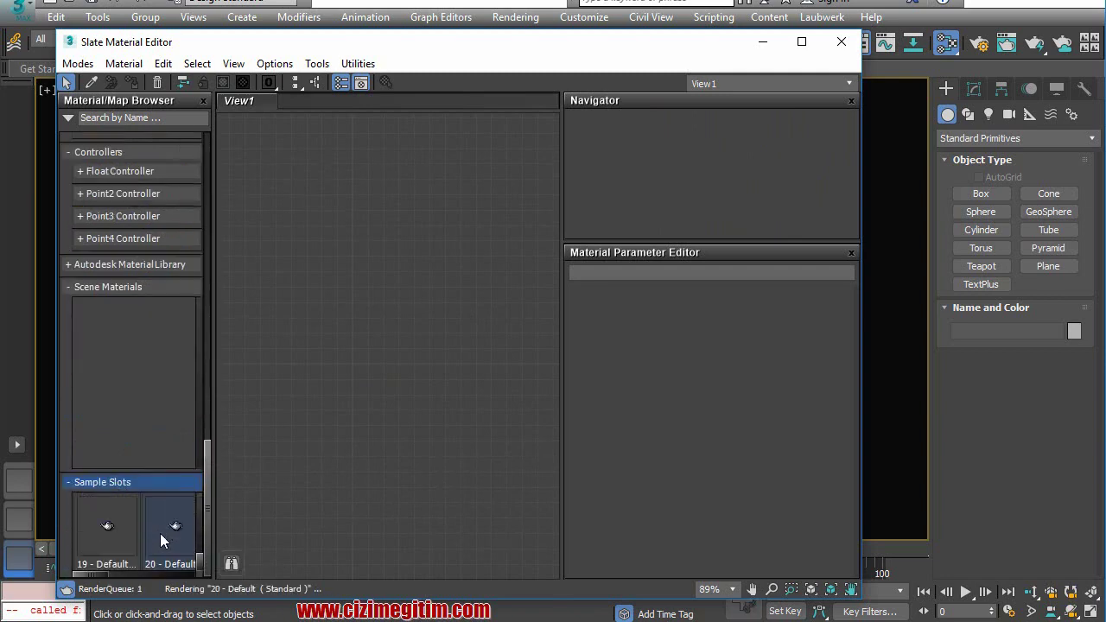
scroll(108, 546, up, 2)
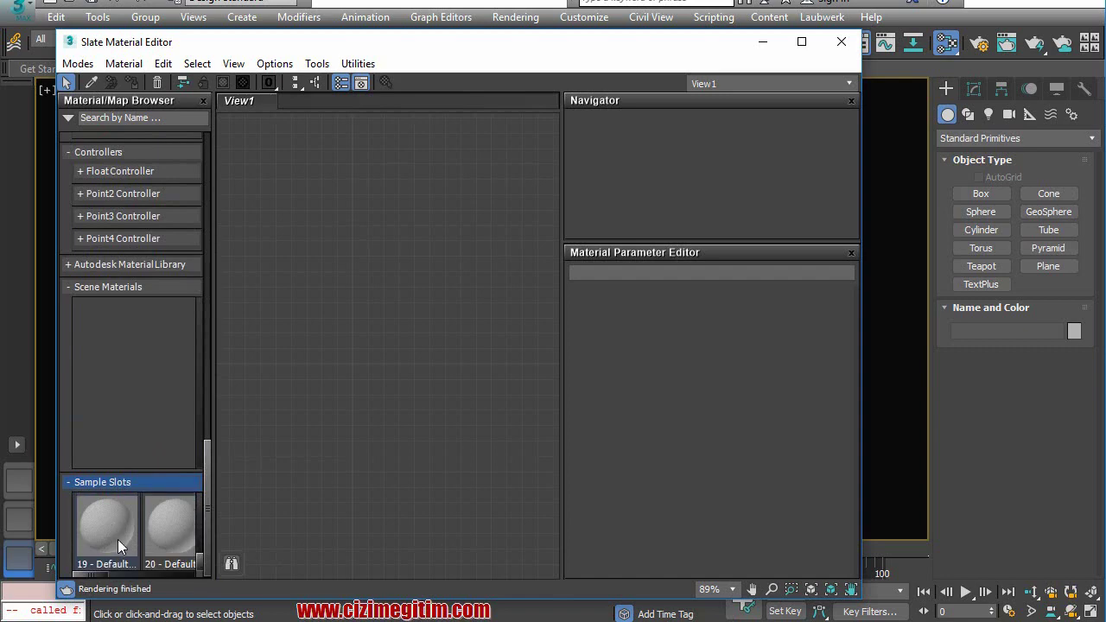
scroll(117, 540, up, 1)
scroll(121, 532, up, 6)
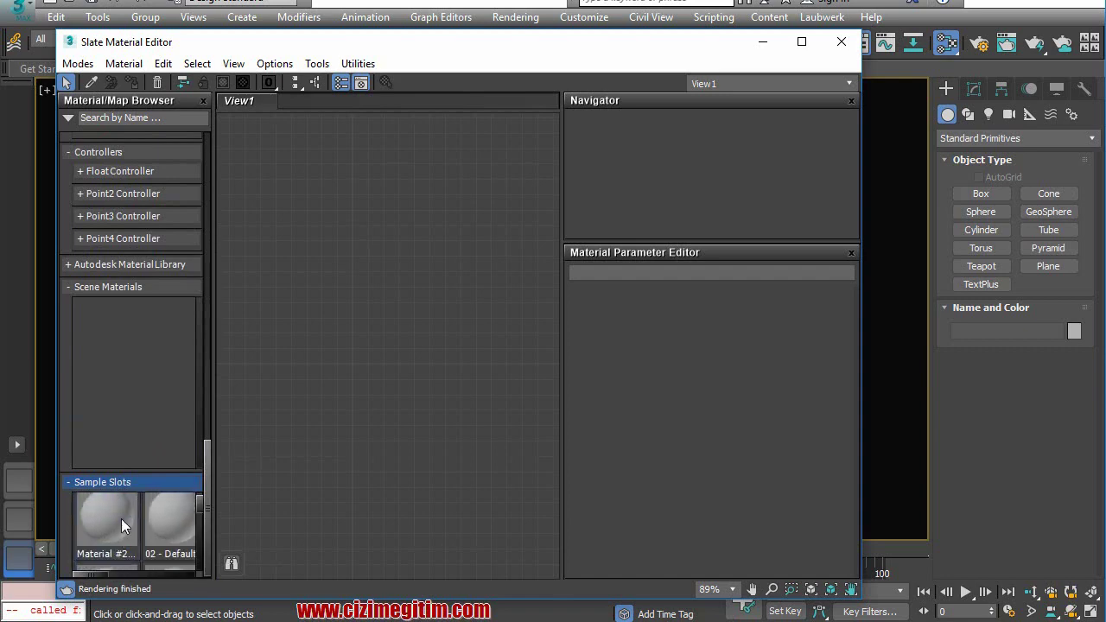
click(70, 287)
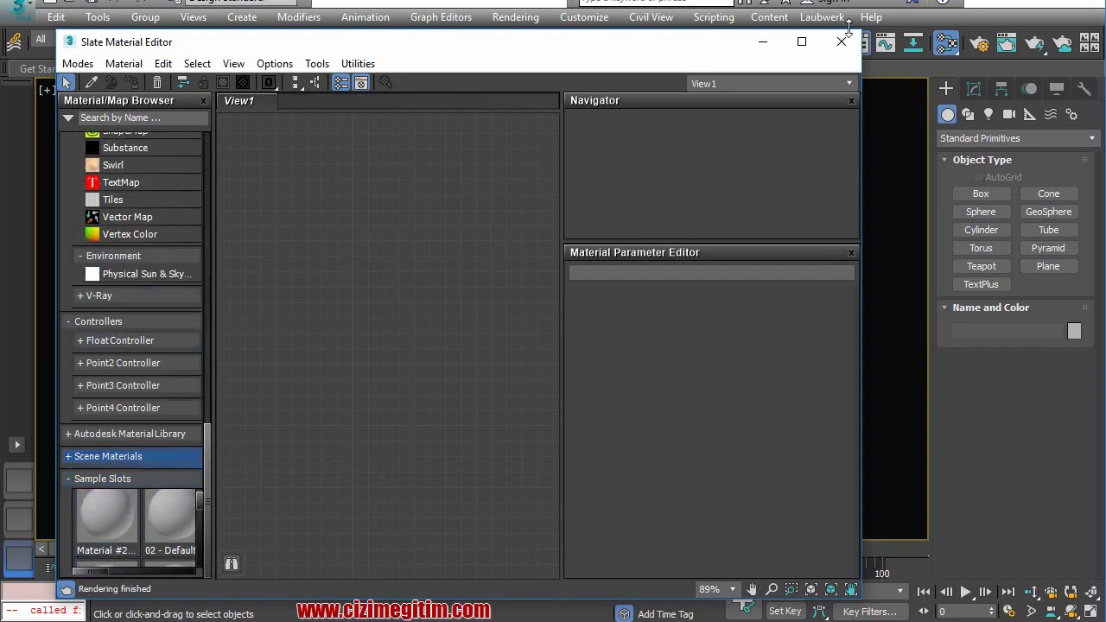
- Swap the Slate editor for the Compact Material Editor with the 02 - Default slot active
click(844, 43)
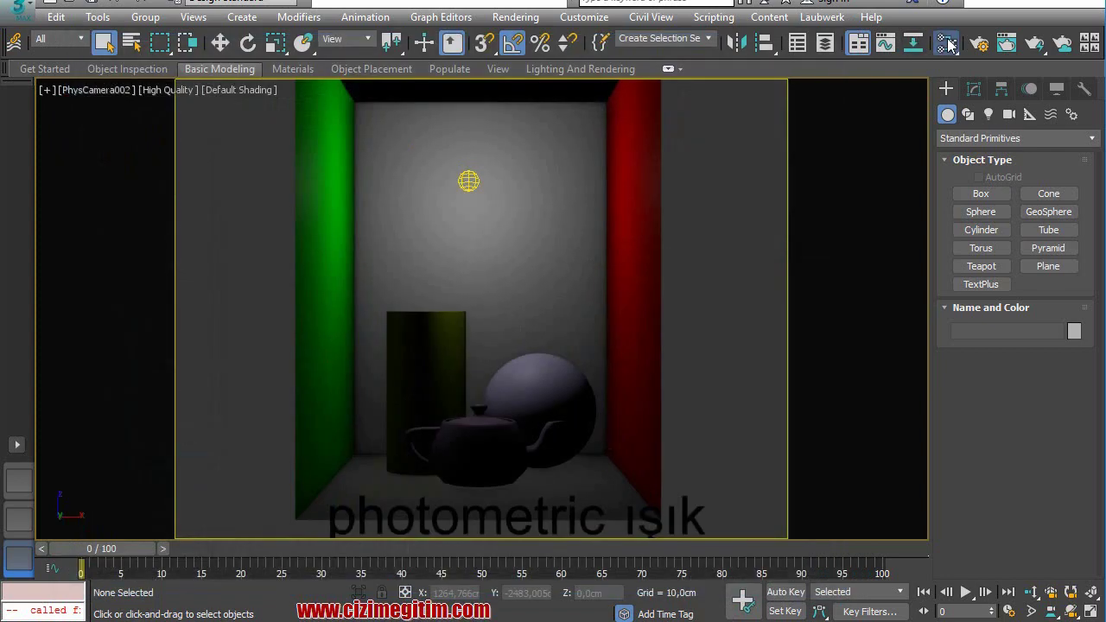
drag(948, 44, 948, 74)
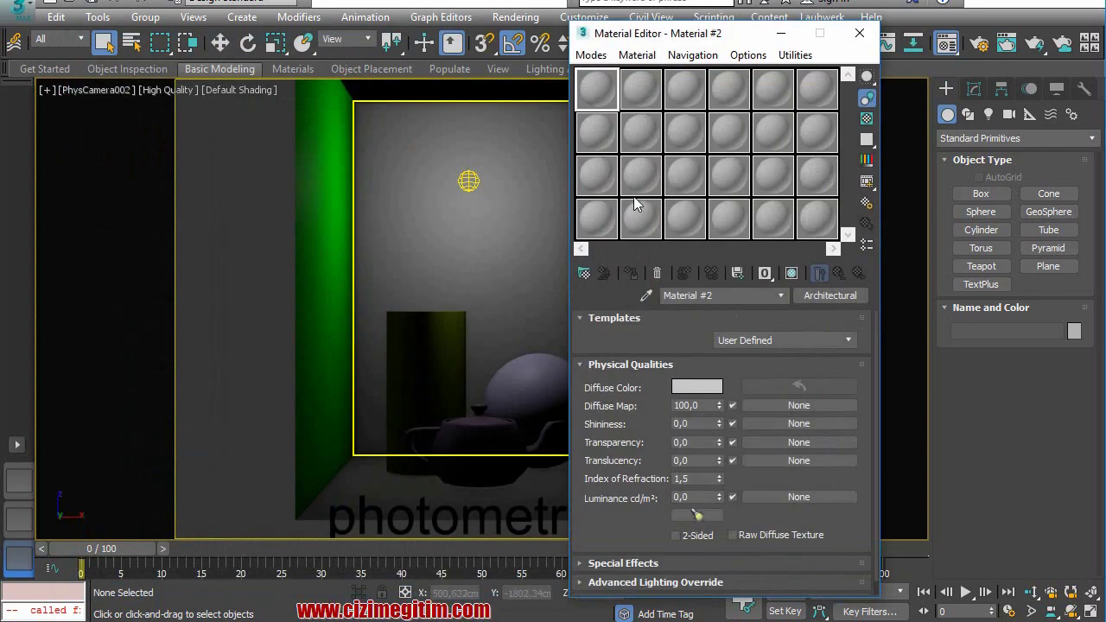
click(646, 95)
- Give the material a saturated pink-magenta diffuse colour and raise its self-illumination
click(672, 427)
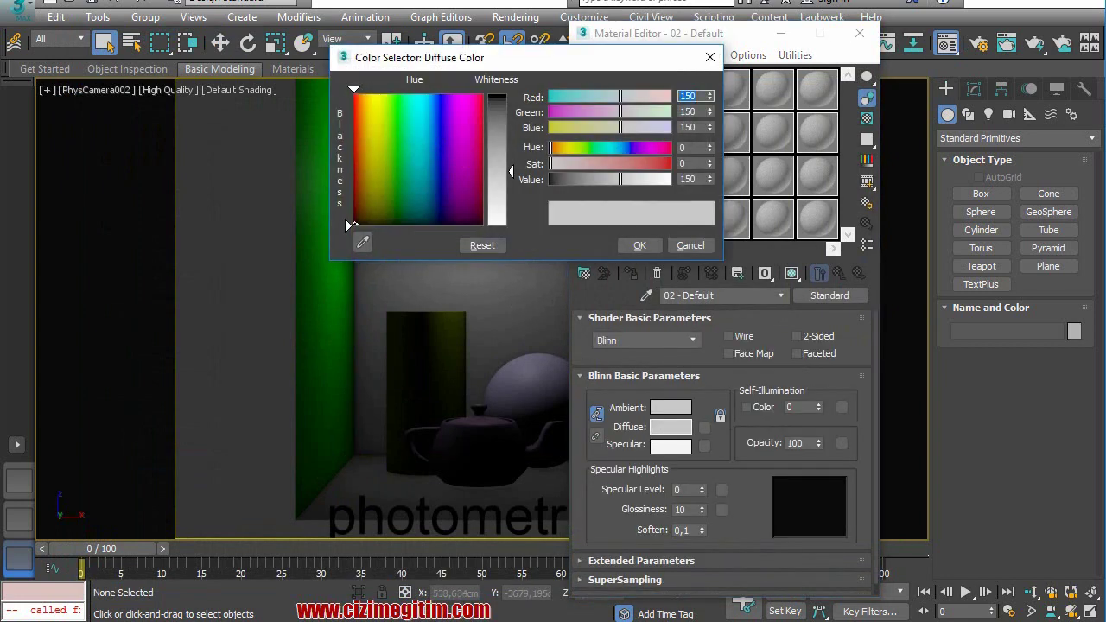
click(461, 120)
drag(511, 139, 511, 105)
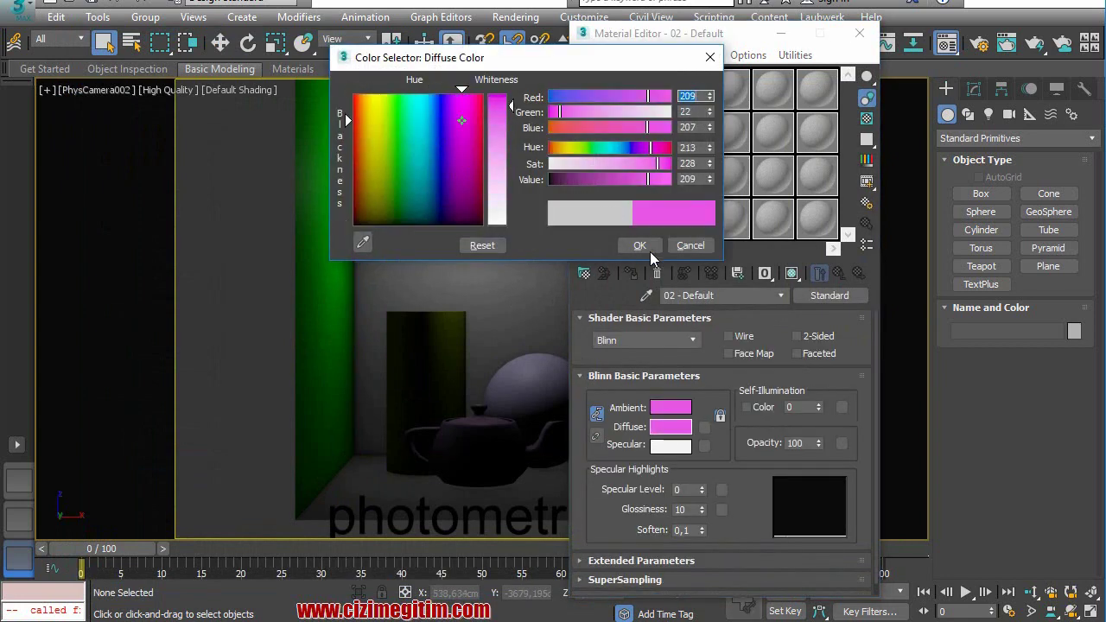
click(640, 245)
drag(819, 407, 821, 342)
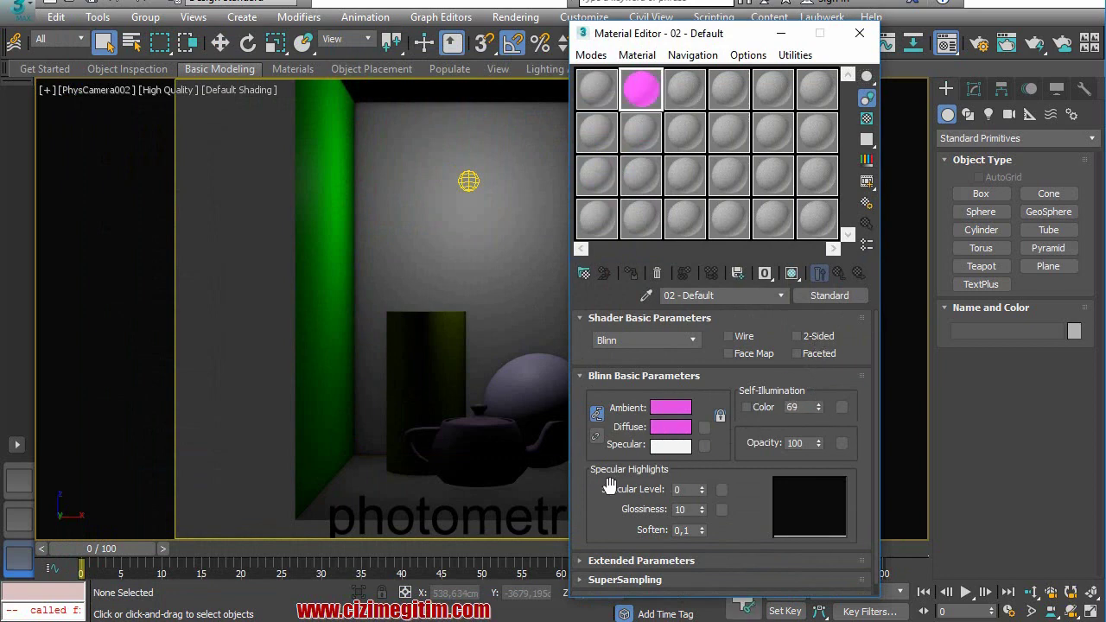
- Set the specular level to 41 and rename the material dsds
scroll(675, 442, down, 1)
drag(702, 477, 702, 436)
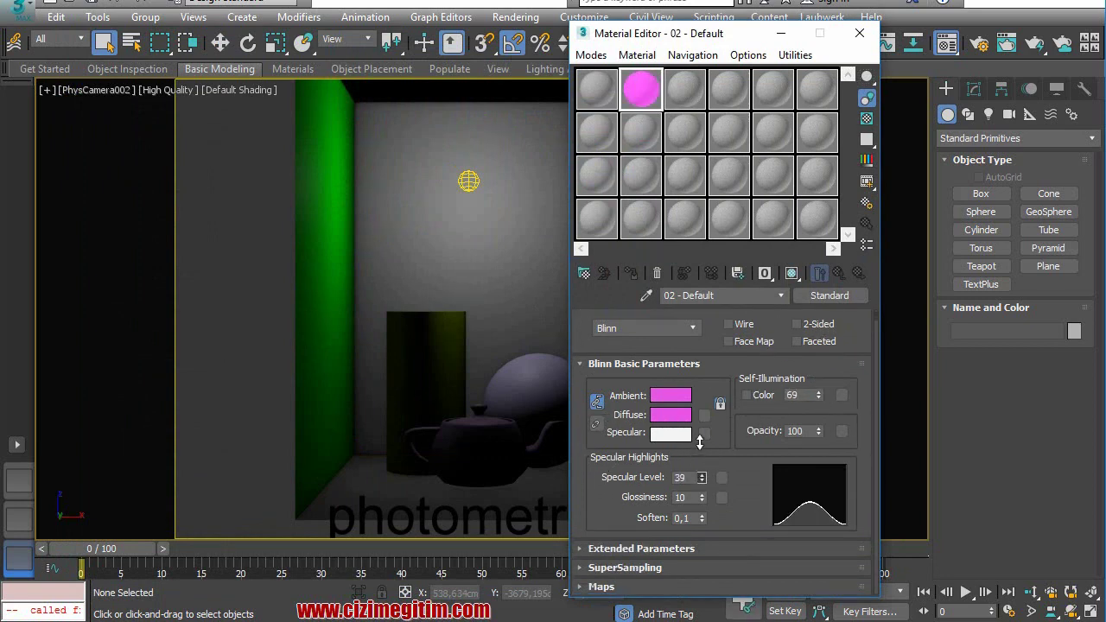
drag(742, 299, 579, 298)
text(dsds)
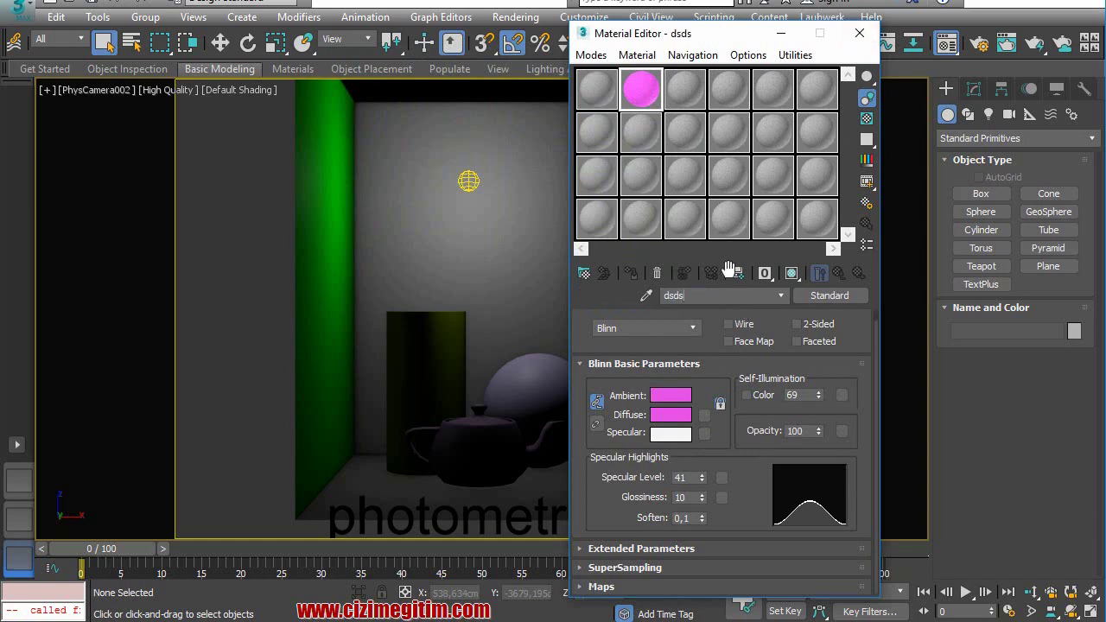
- Return to Slate mode, select the dsds slot, collapse Sample Slots, and scroll up to Materials
click(592, 56)
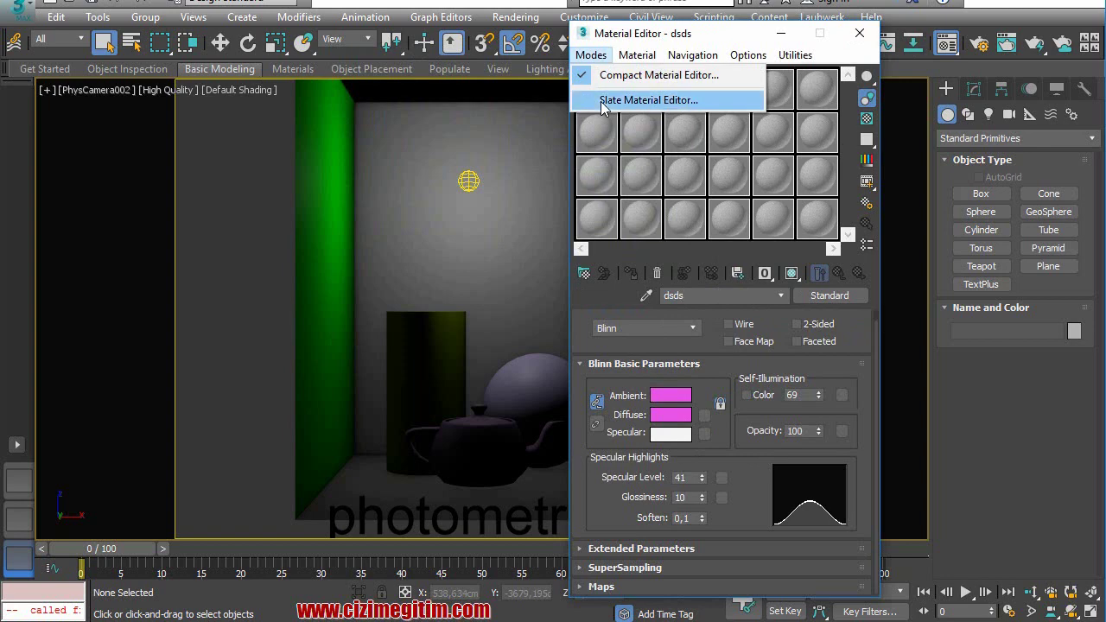
click(622, 100)
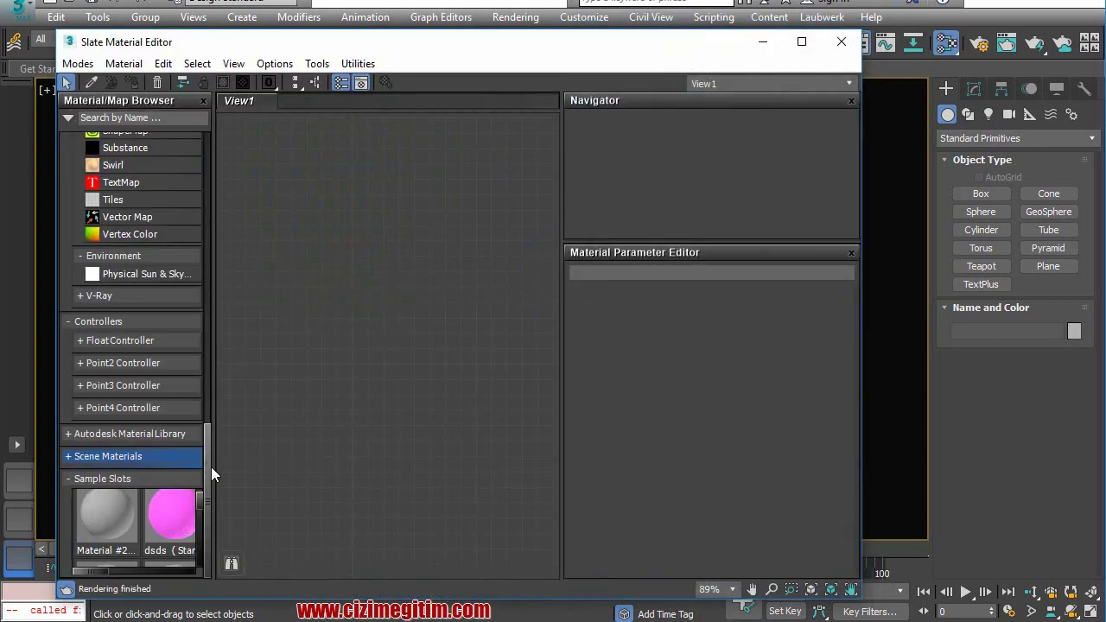
click(171, 534)
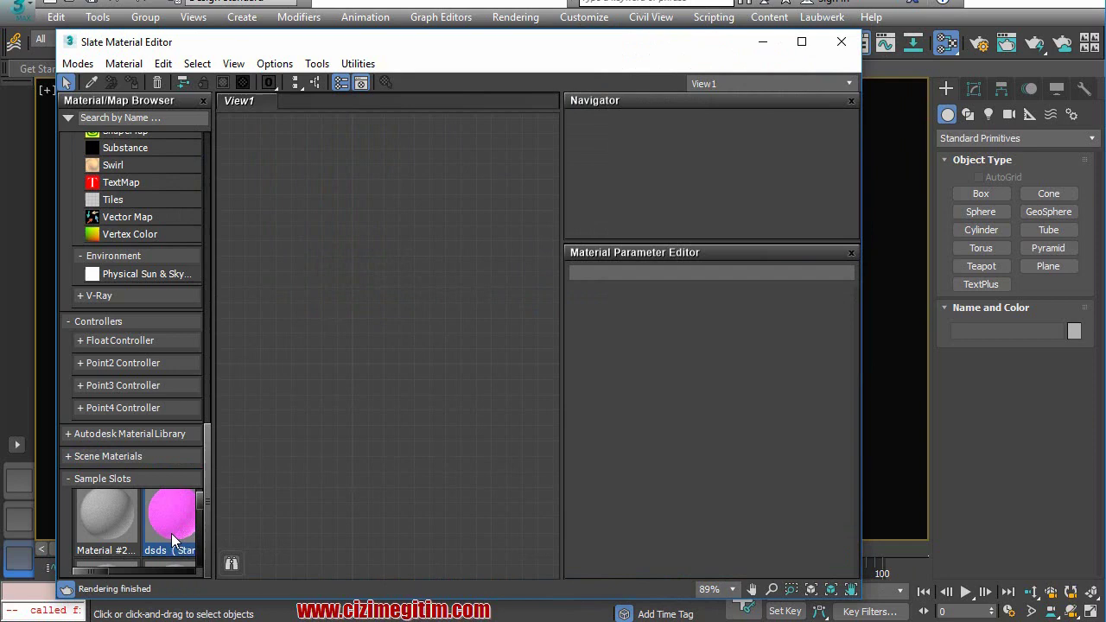
click(68, 480)
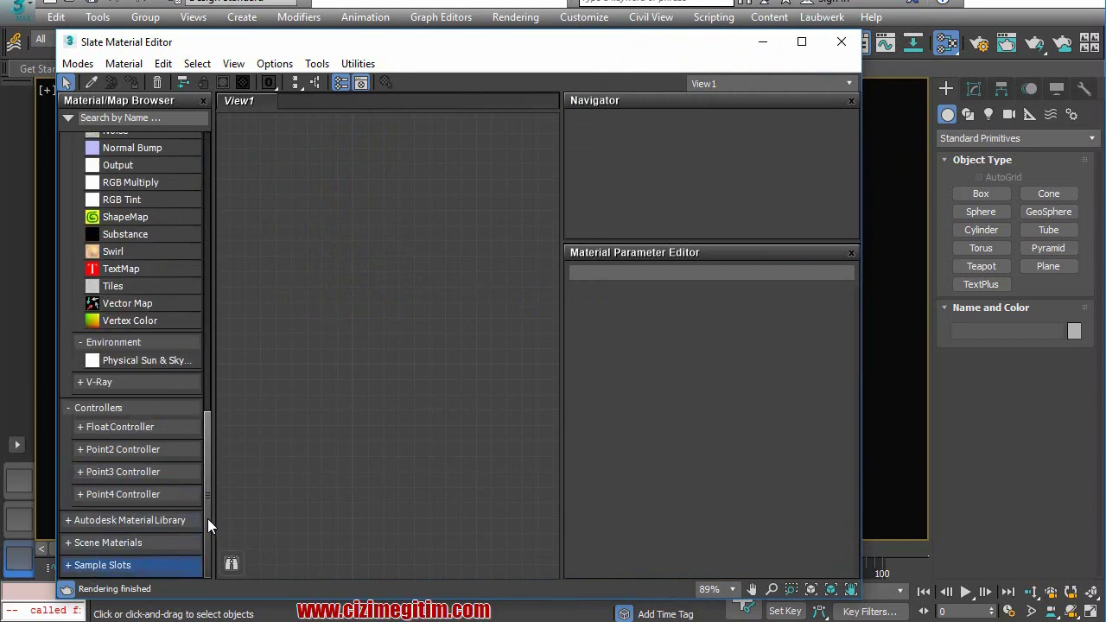
drag(208, 502, 205, 535)
drag(200, 408, 219, 262)
drag(203, 436, 212, 140)
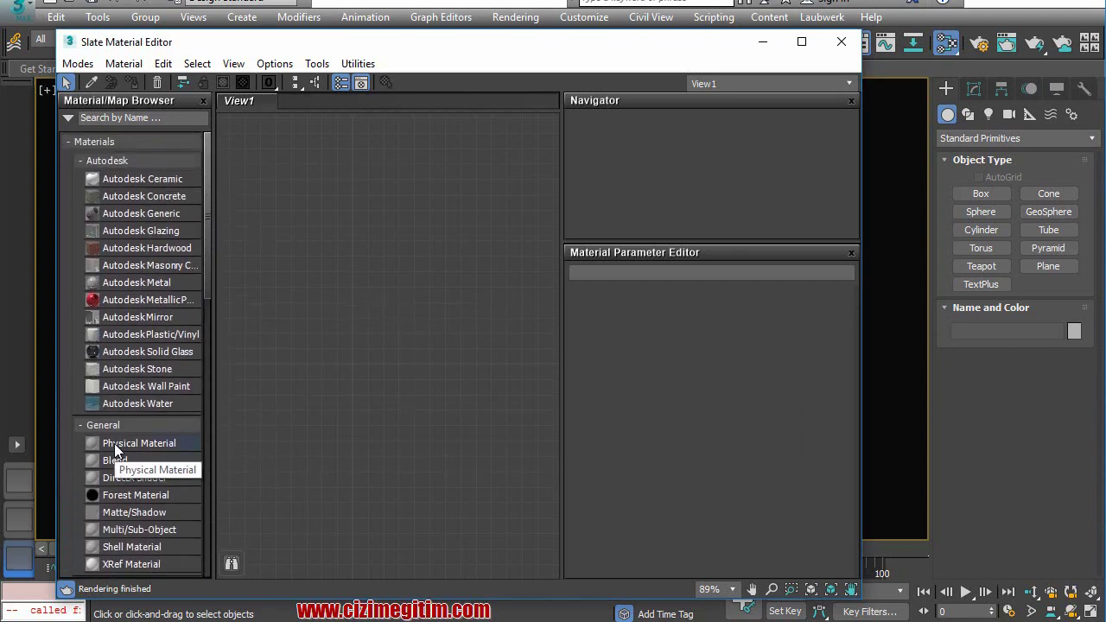
- Add a Physical Material node (Material #3) to View1 and nudge the editor window lower-right
drag(114, 443, 295, 397)
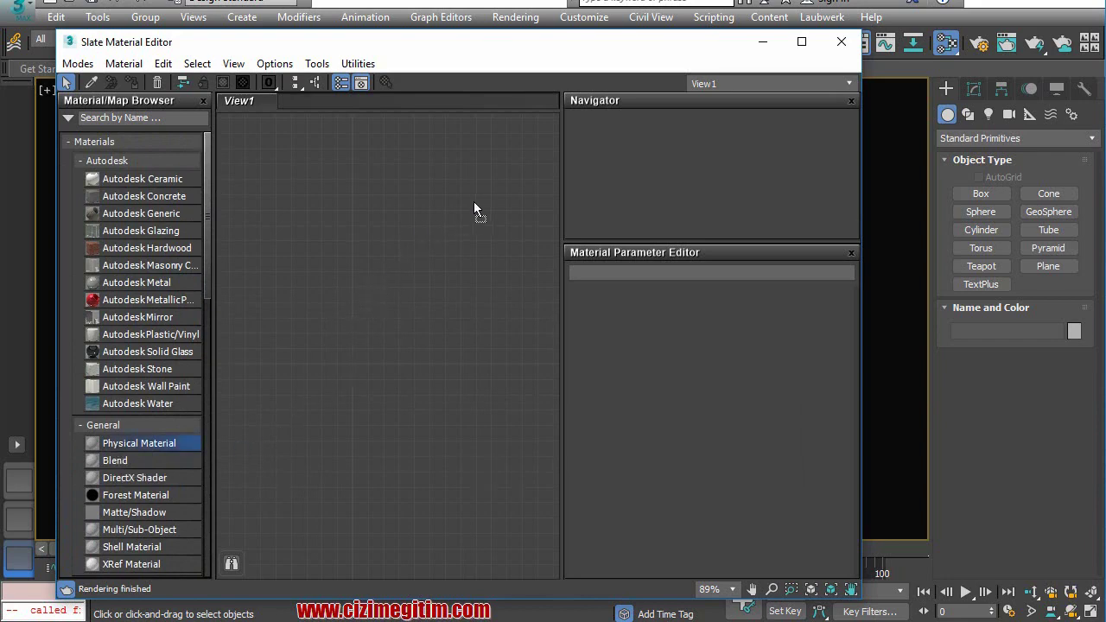
drag(474, 204, 431, 166)
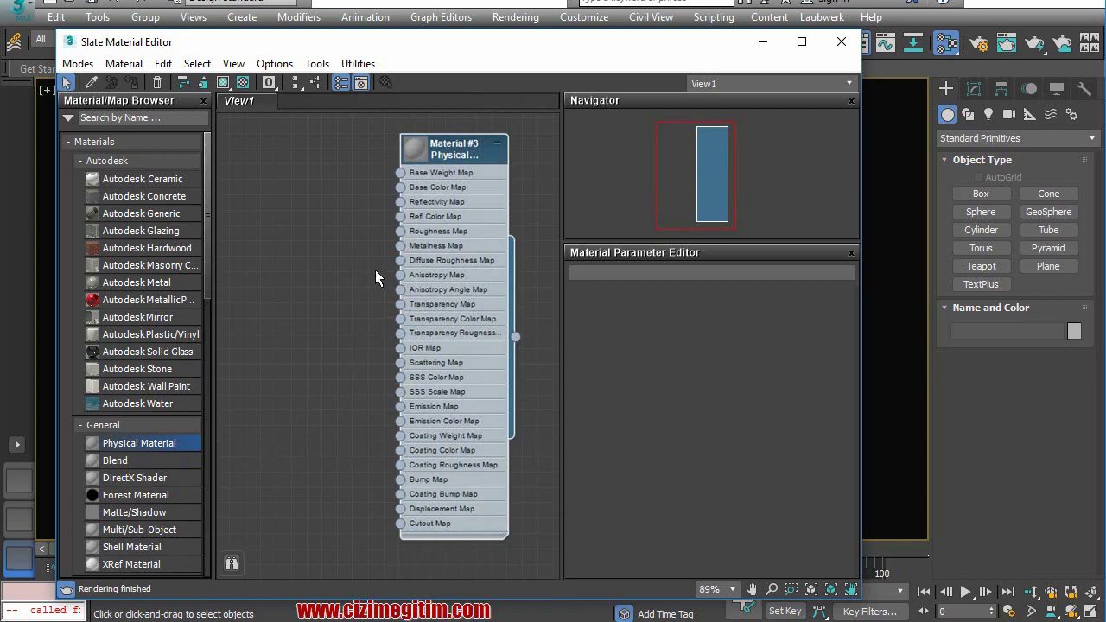
drag(460, 55, 484, 72)
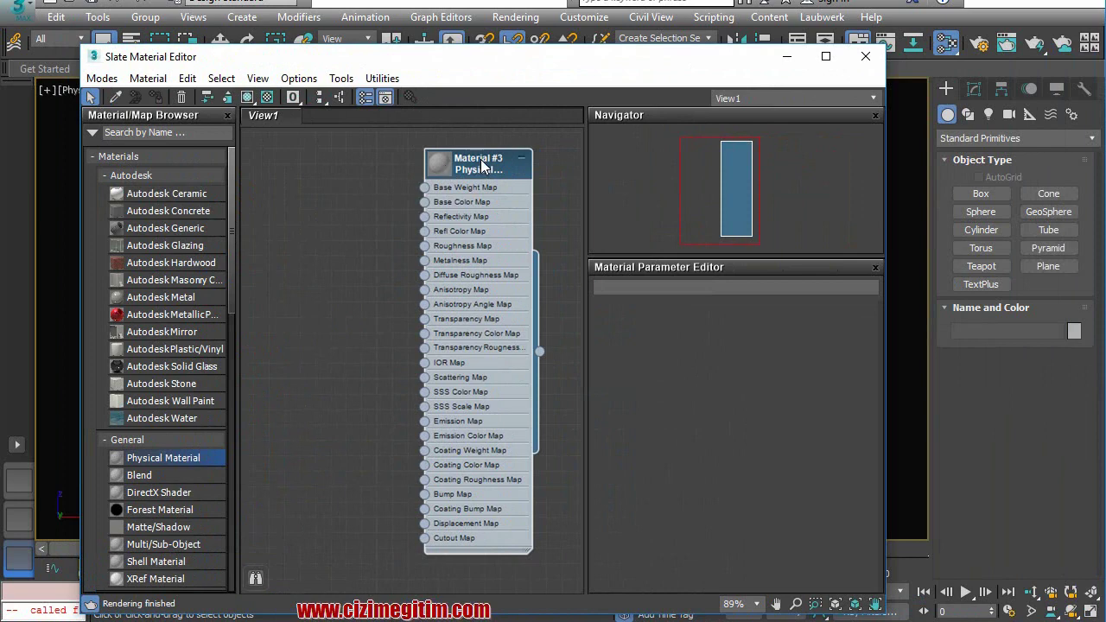
- Show Material #3's Physical Material parameters, then move the Slate editor down to reveal the camera viewport
double_click(477, 171)
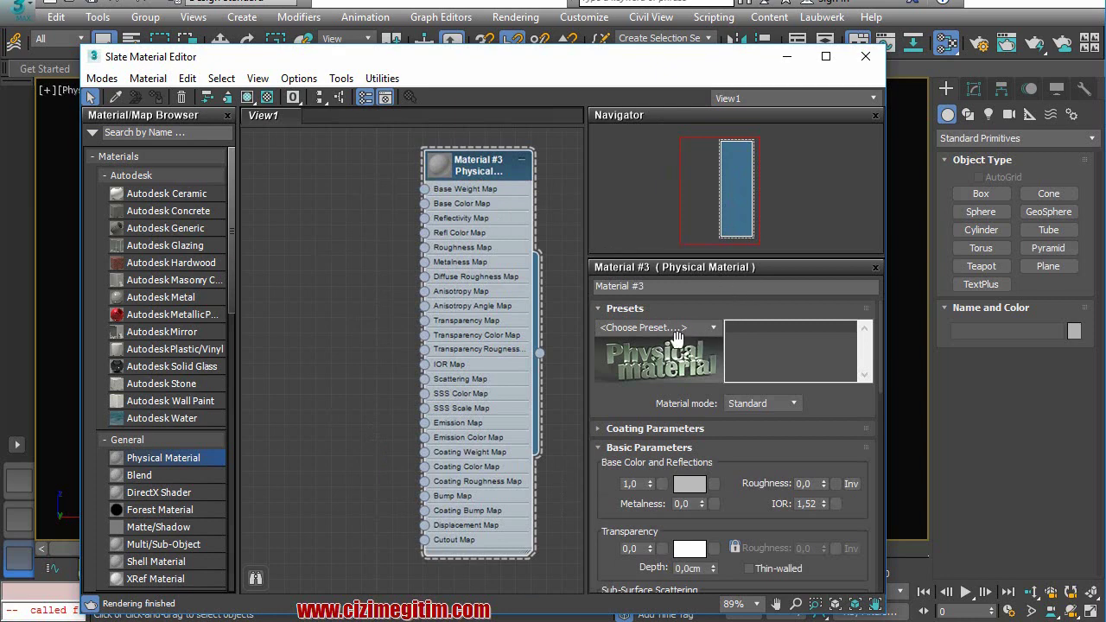
mouse_move(632, 383)
mouse_down()
mouse_move(637, 257)
mouse_move(685, 110)
mouse_move(673, 113)
mouse_move(631, 491)
mouse_up()
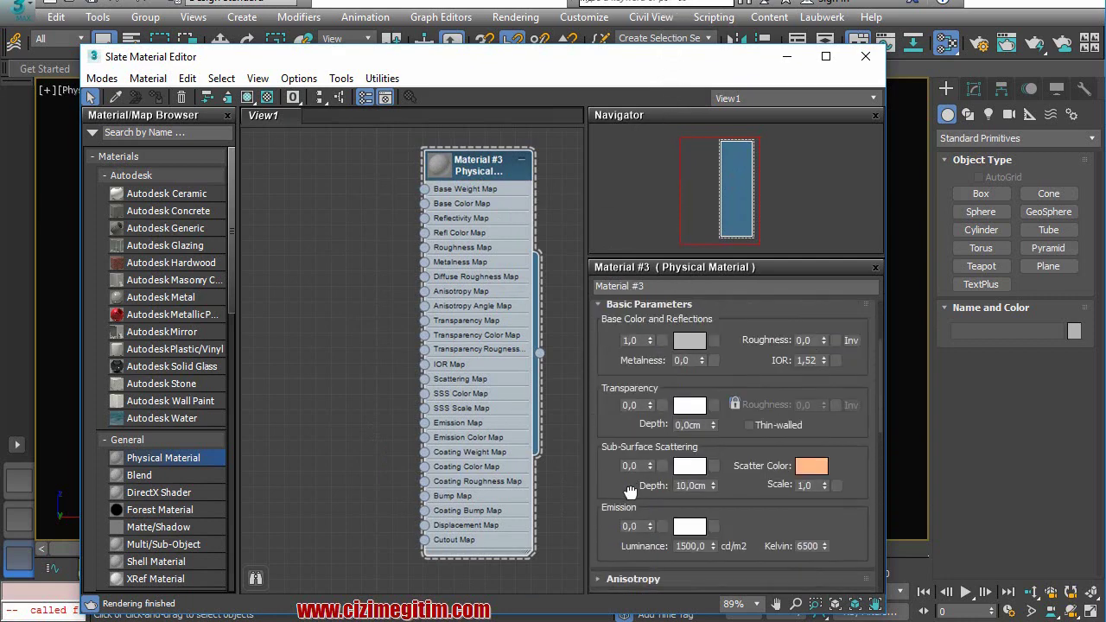
scroll(631, 491, up, 2)
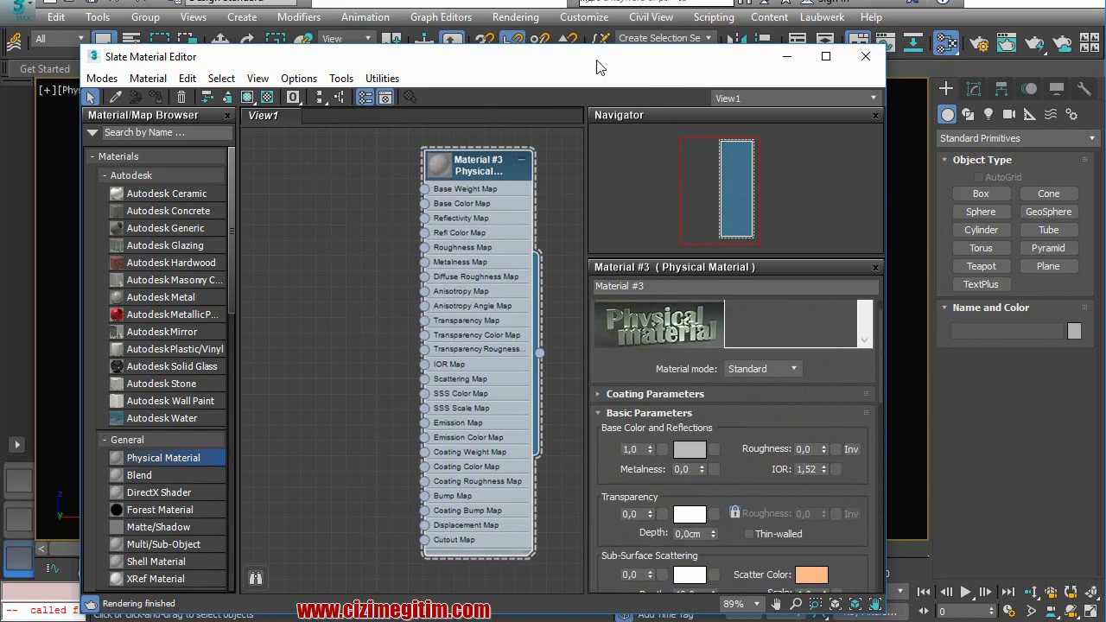
mouse_move(535, 70)
mouse_down()
mouse_move(974, 57)
mouse_move(534, 40)
mouse_move(358, 229)
mouse_move(403, 307)
mouse_up()
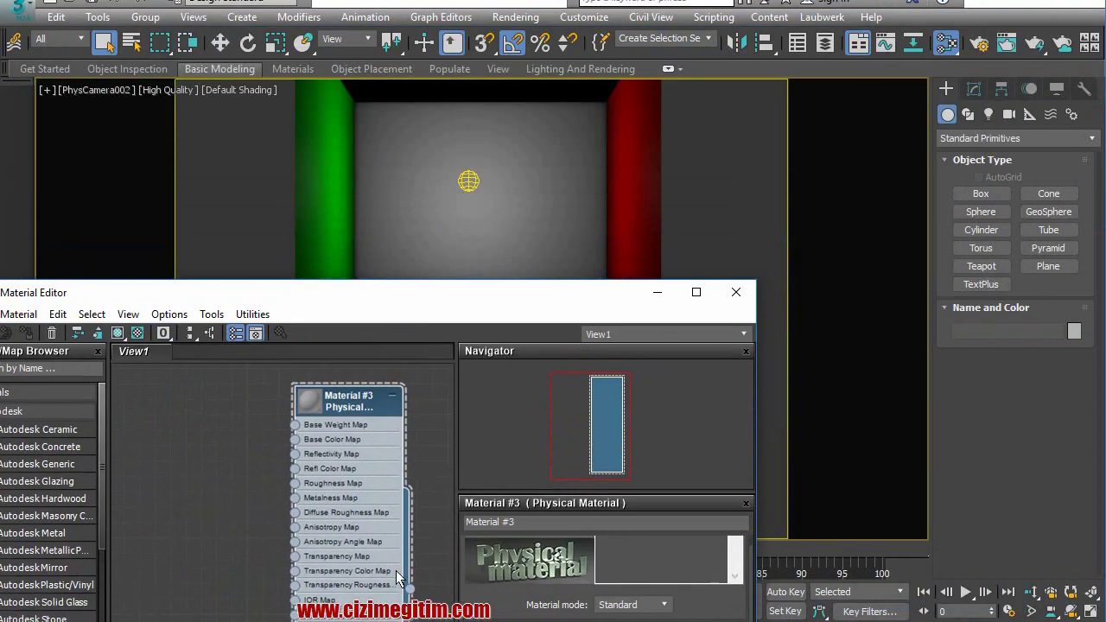
- Wire Material #3 onto the dark box in the camera viewport
click(446, 199)
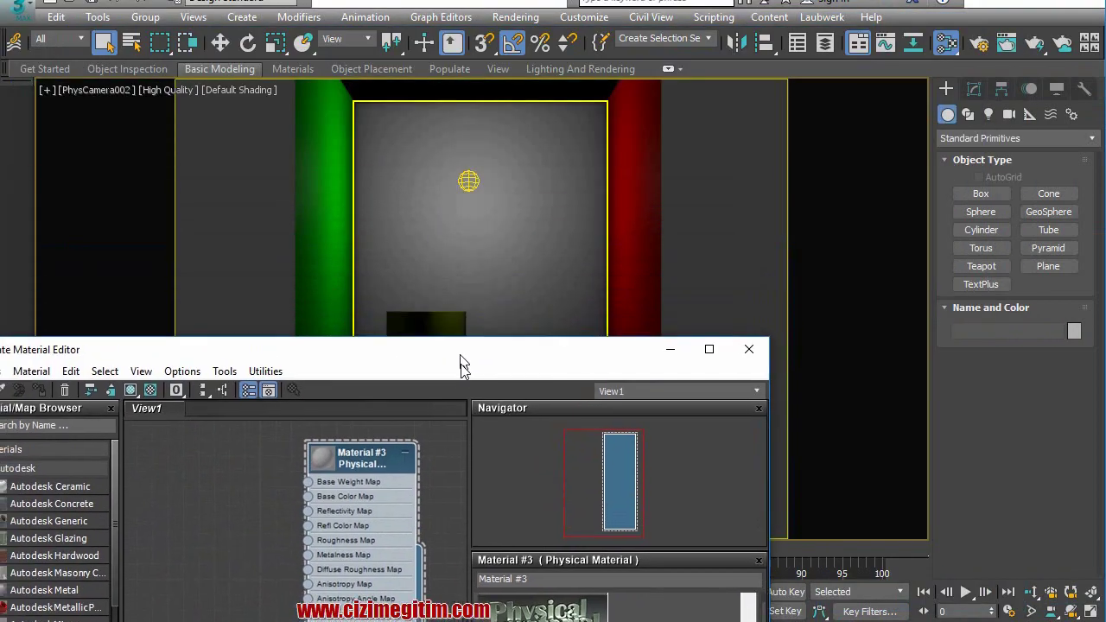
drag(452, 298, 466, 388)
key(ctrl+d)
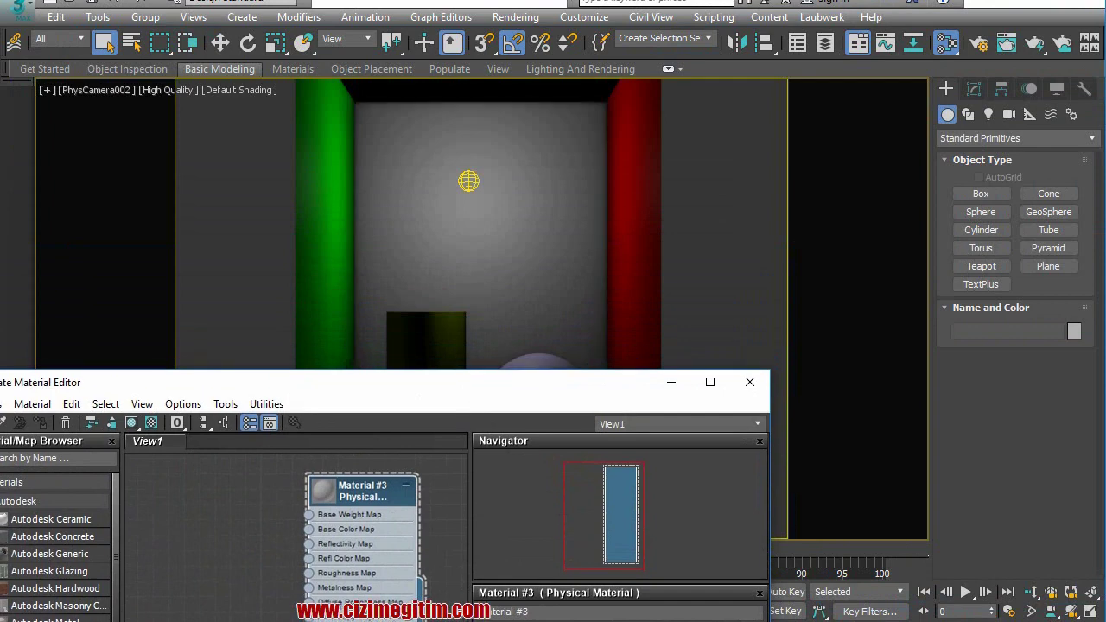
drag(421, 609, 441, 333)
drag(441, 334, 441, 333)
mouse_move(410, 394)
mouse_down()
mouse_move(467, 372)
mouse_move(511, 397)
mouse_move(437, 401)
mouse_move(479, 387)
mouse_move(423, 415)
mouse_move(421, 331)
mouse_move(425, 440)
mouse_move(482, 404)
mouse_up()
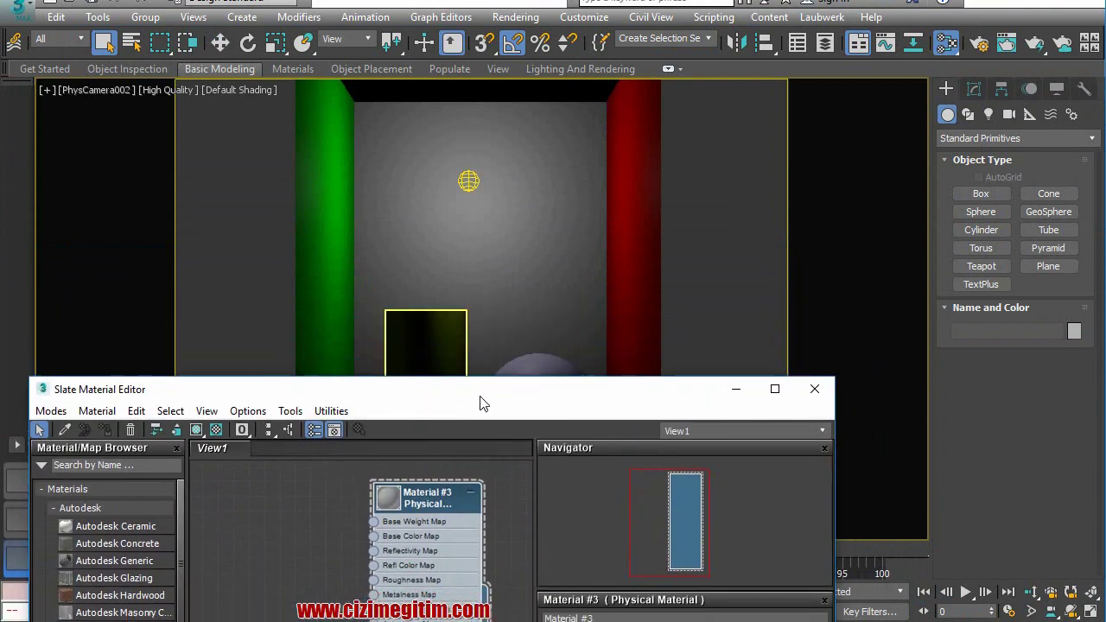
- Assign Material #3 to the selected Cylinder002, then select TextPlus001 by name
click(439, 355)
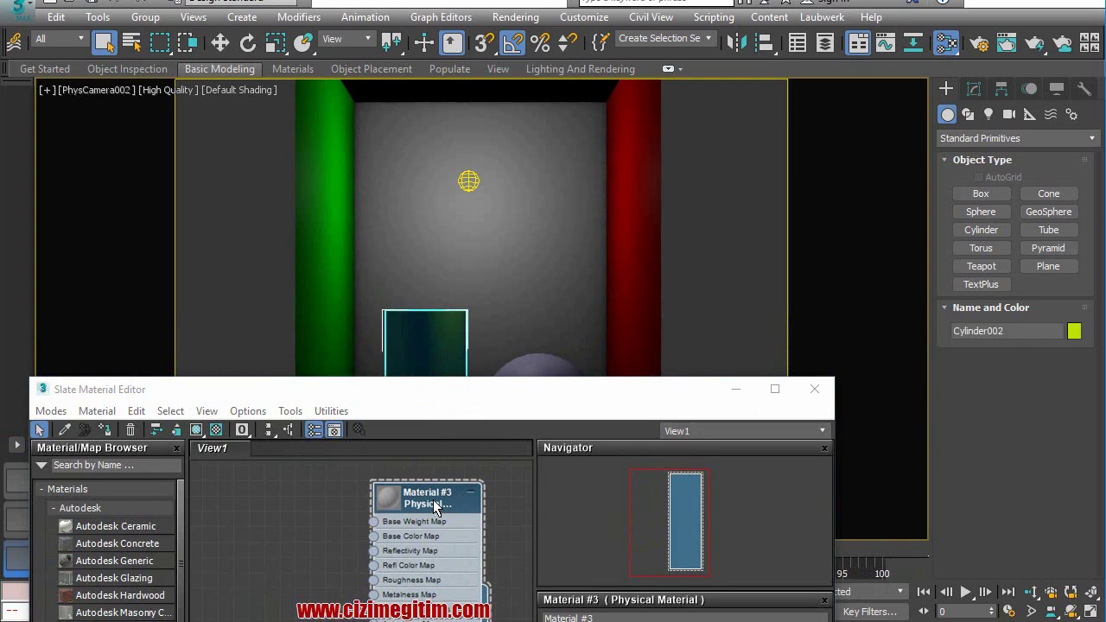
click(107, 430)
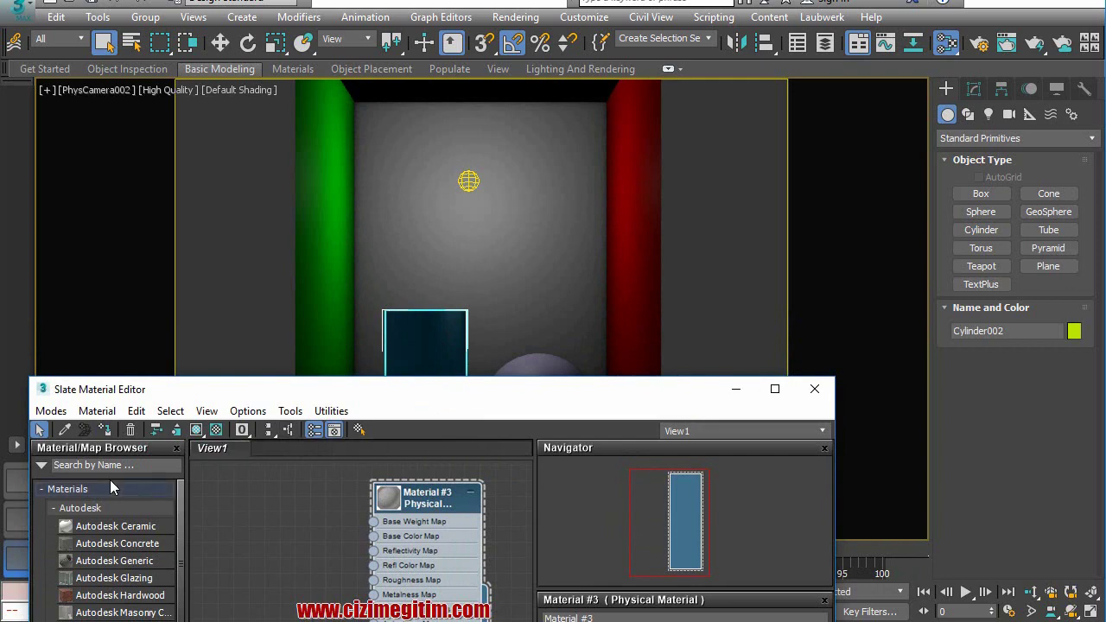
click(134, 42)
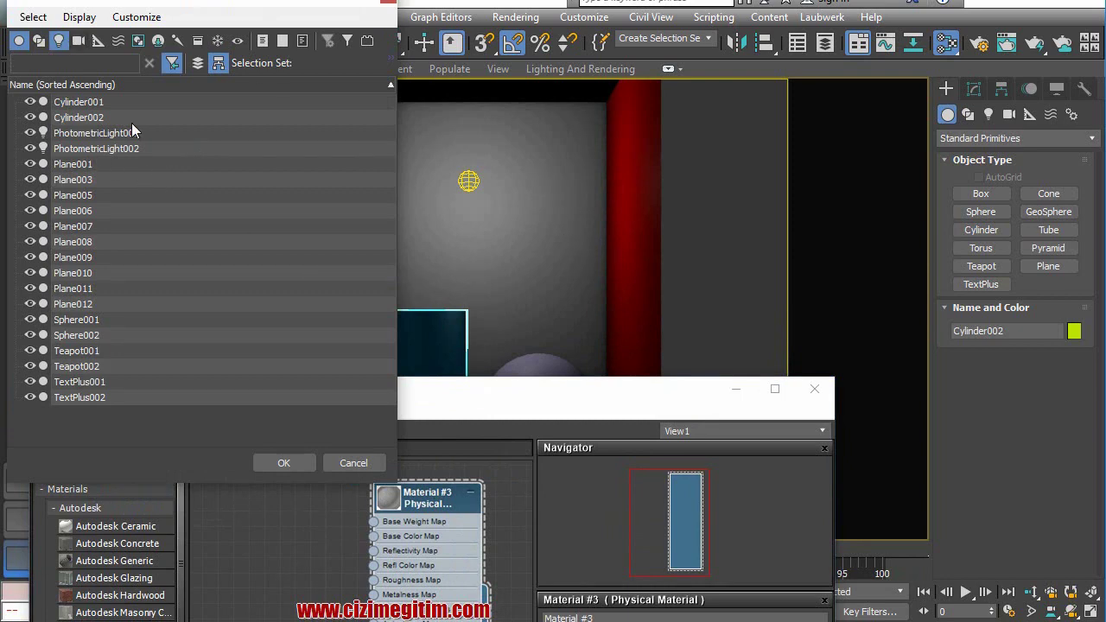
double_click(97, 383)
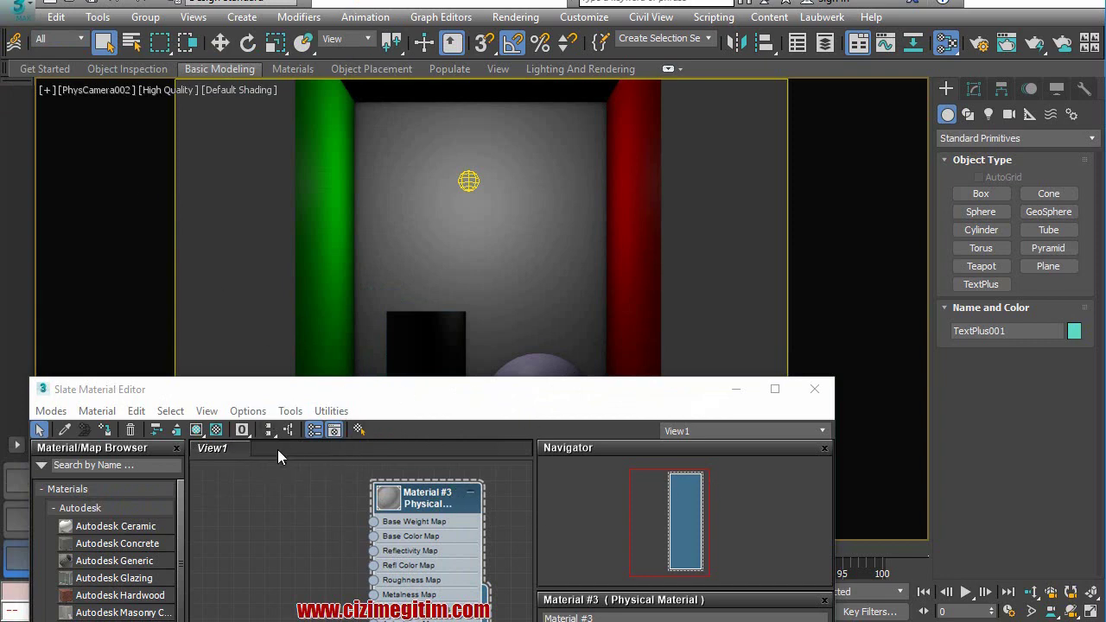
- Move the Slate Material Editor back up over the viewport and deselect the Material #3 node
click(498, 408)
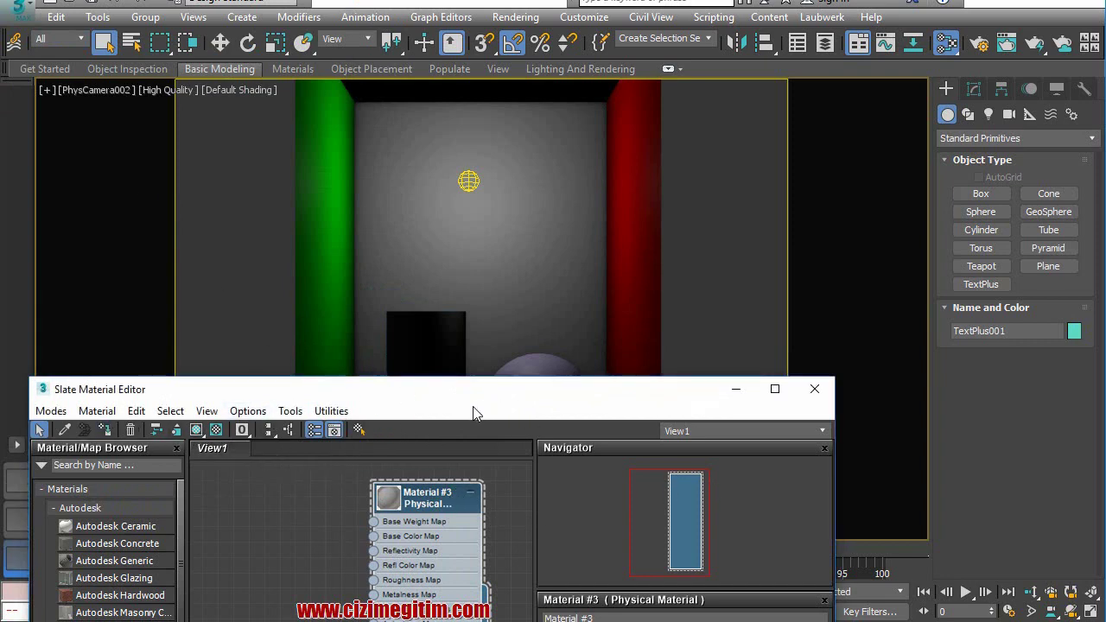
drag(474, 389, 560, 48)
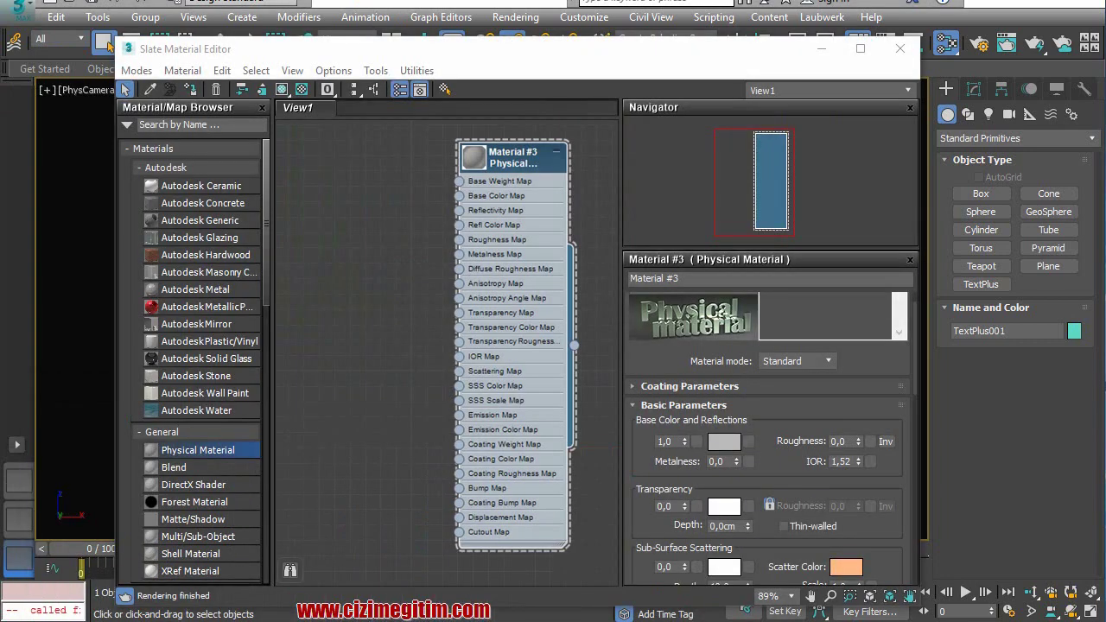
click(392, 335)
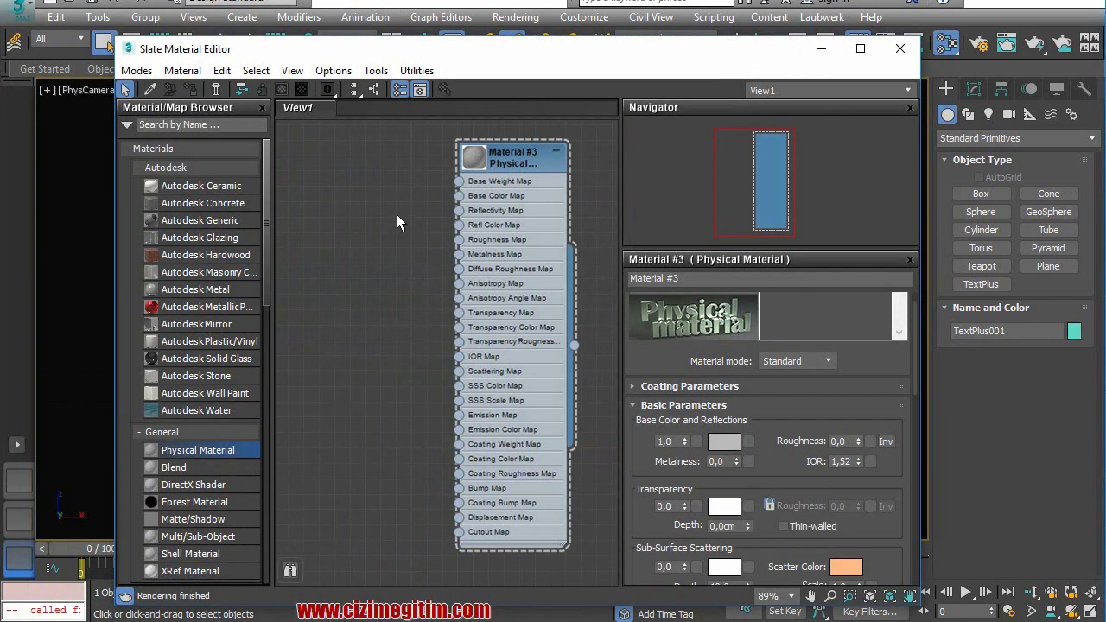
- Create a new empty node view named View2 beside View1
right_click(345, 110)
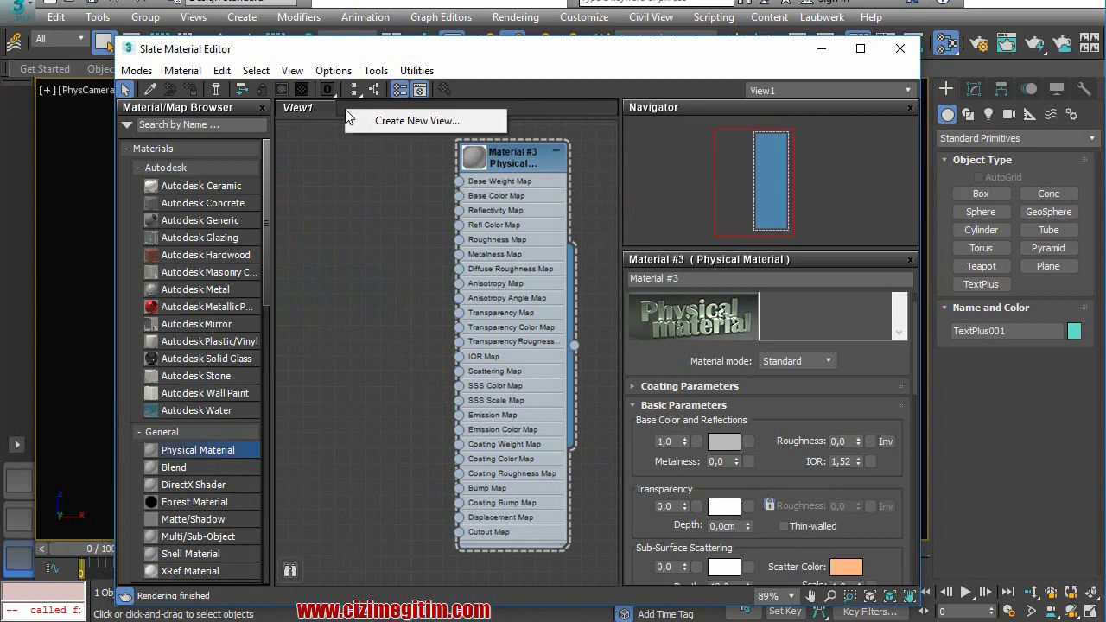
click(321, 103)
right_click(348, 107)
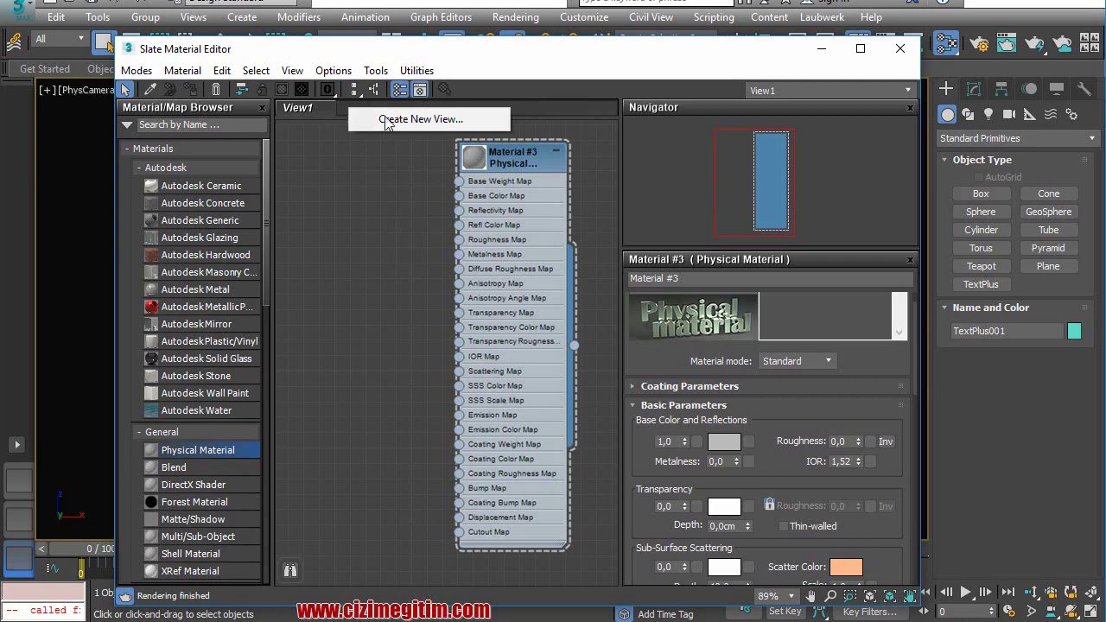
click(398, 118)
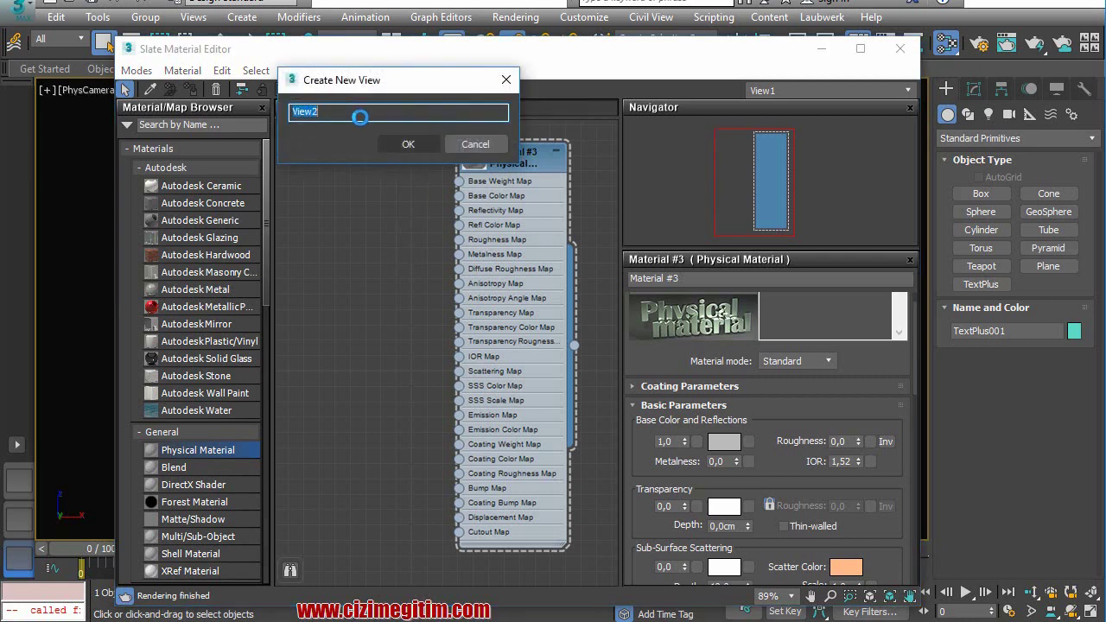
click(400, 145)
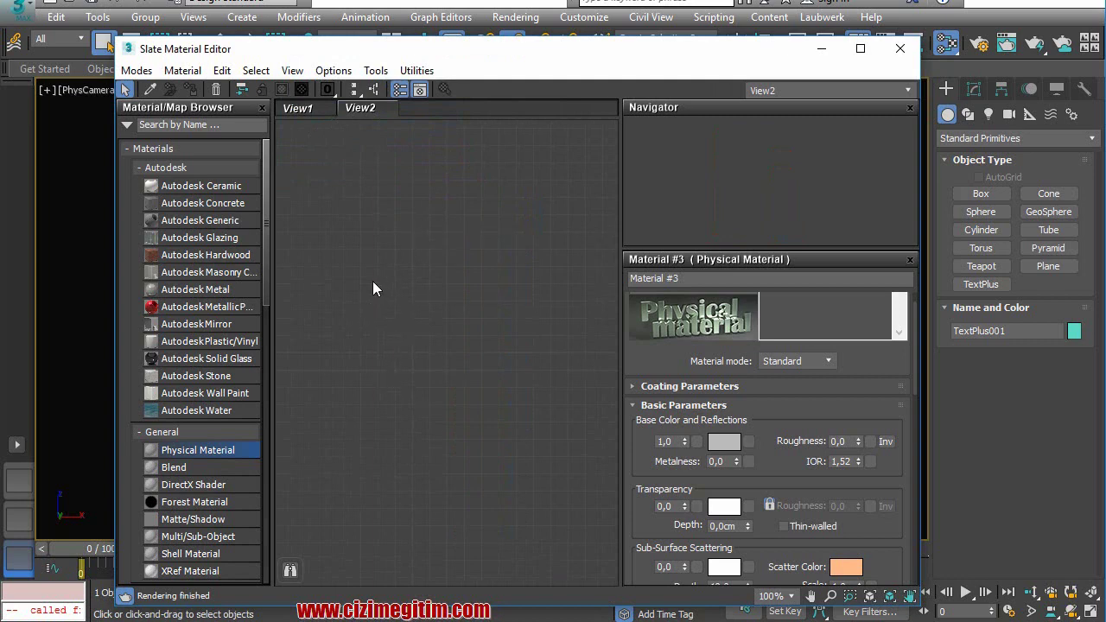
- Place an Autodesk Ceramic material in View2 and bring its Map #6 and Map #7 bitmap nodes into view
drag(204, 187, 482, 215)
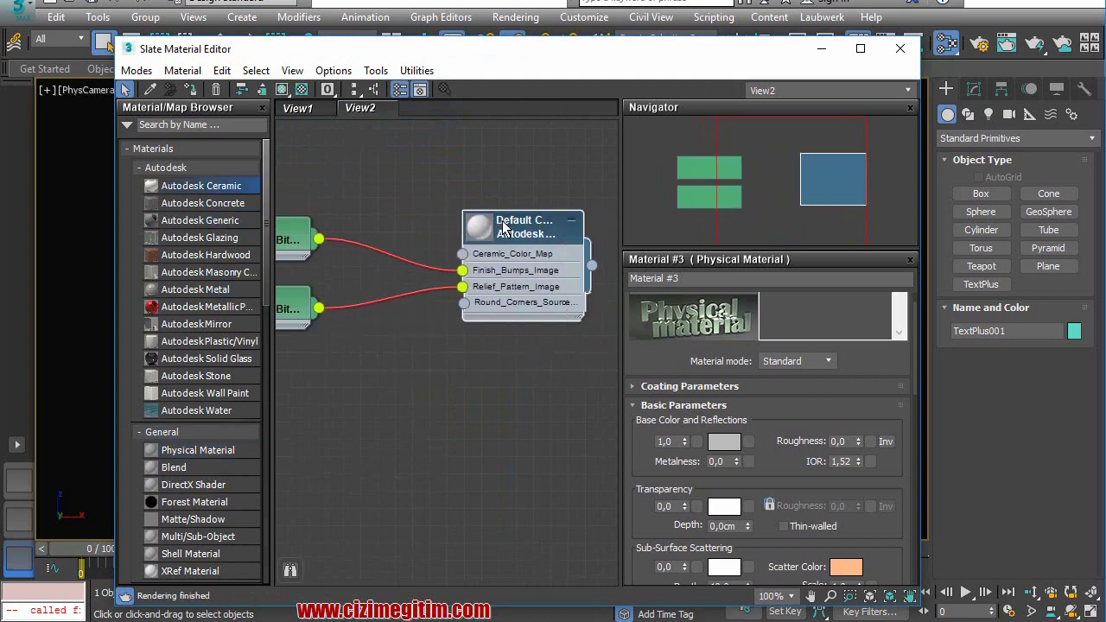
drag(289, 238, 393, 238)
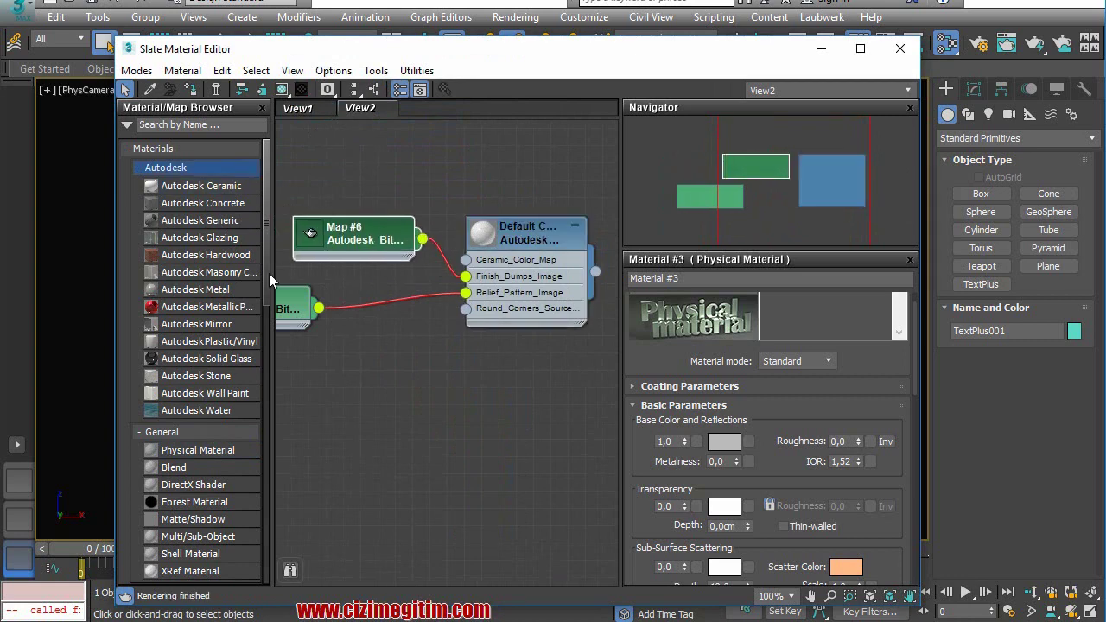
drag(285, 313, 388, 434)
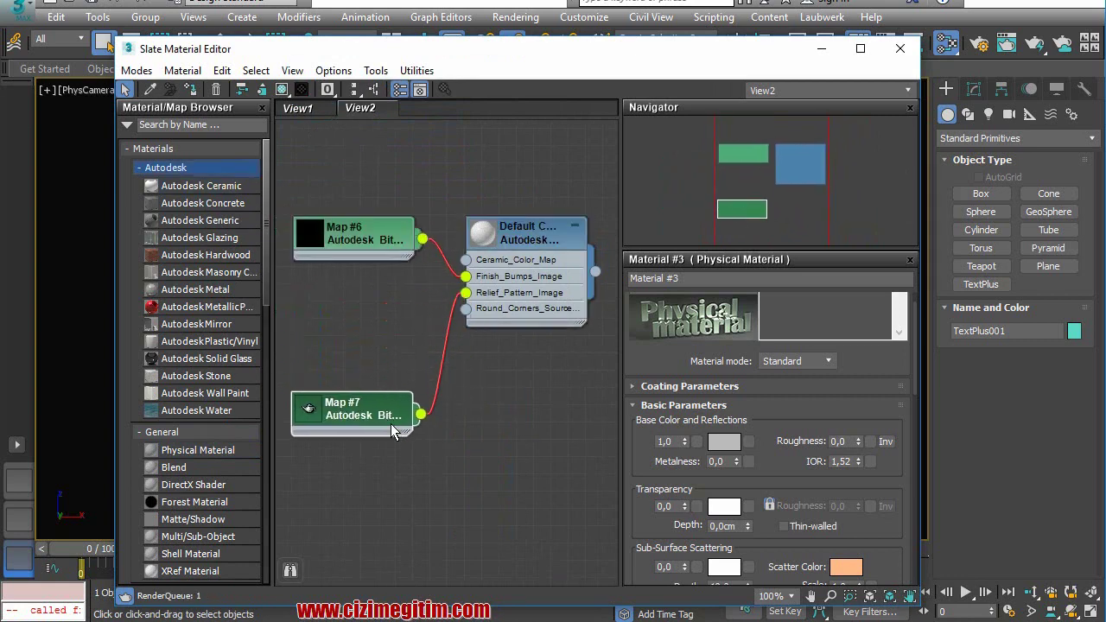
- Inspect the Default Ceramic and Map #6 parameters, and enlarge the Map #7 preview swatch
double_click(523, 261)
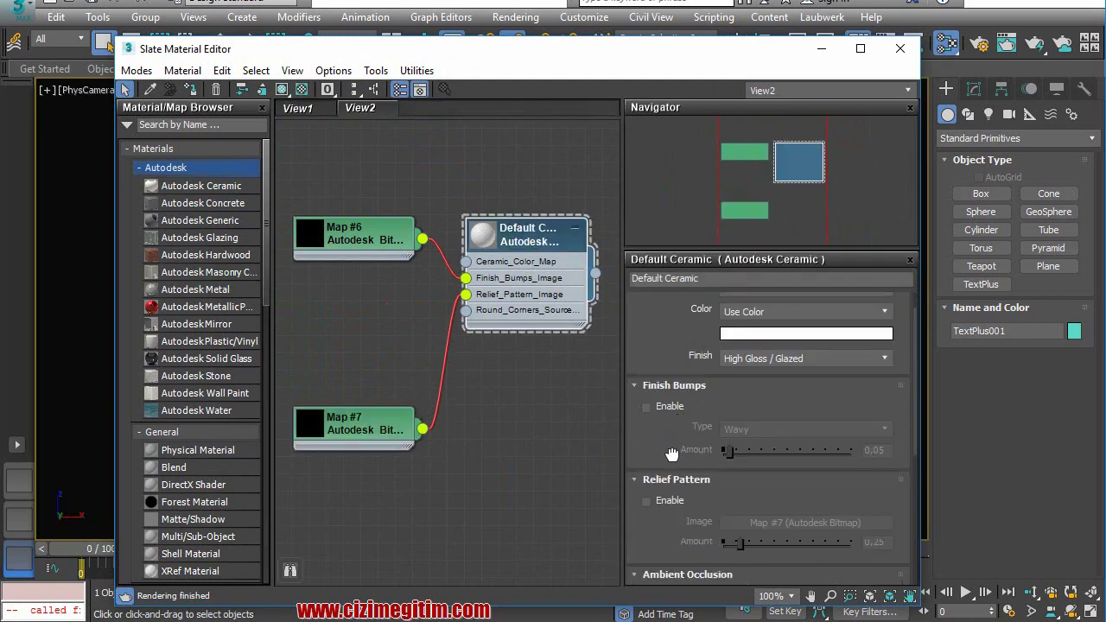
mouse_move(673, 454)
mouse_down()
mouse_move(655, 153)
mouse_move(662, 548)
mouse_up()
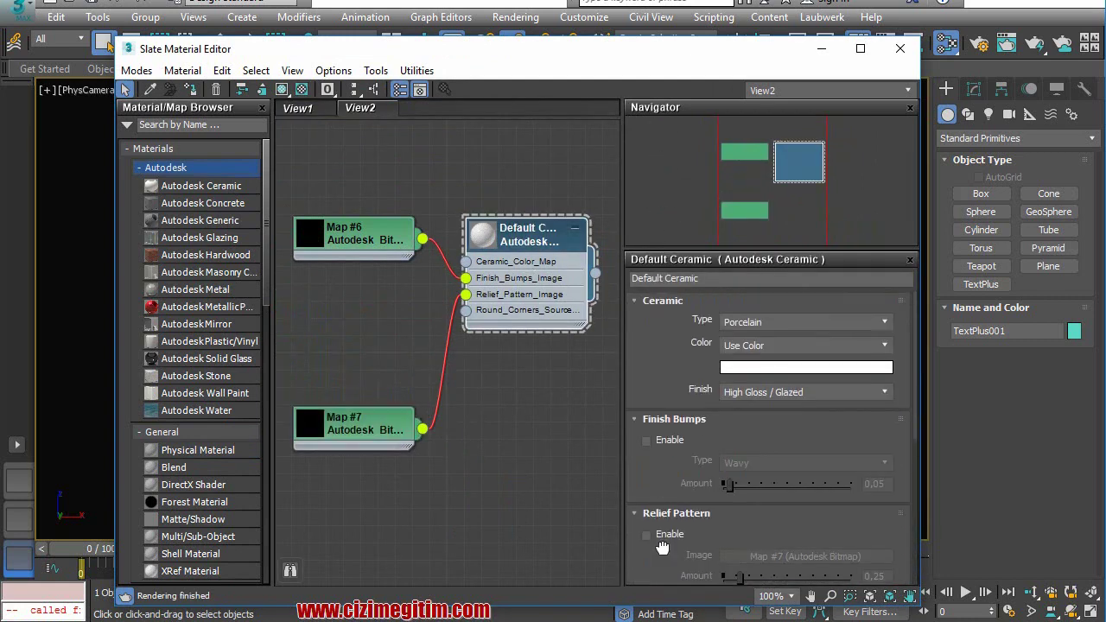
double_click(370, 233)
mouse_move(641, 335)
mouse_down()
mouse_move(650, 296)
mouse_move(650, 417)
mouse_up()
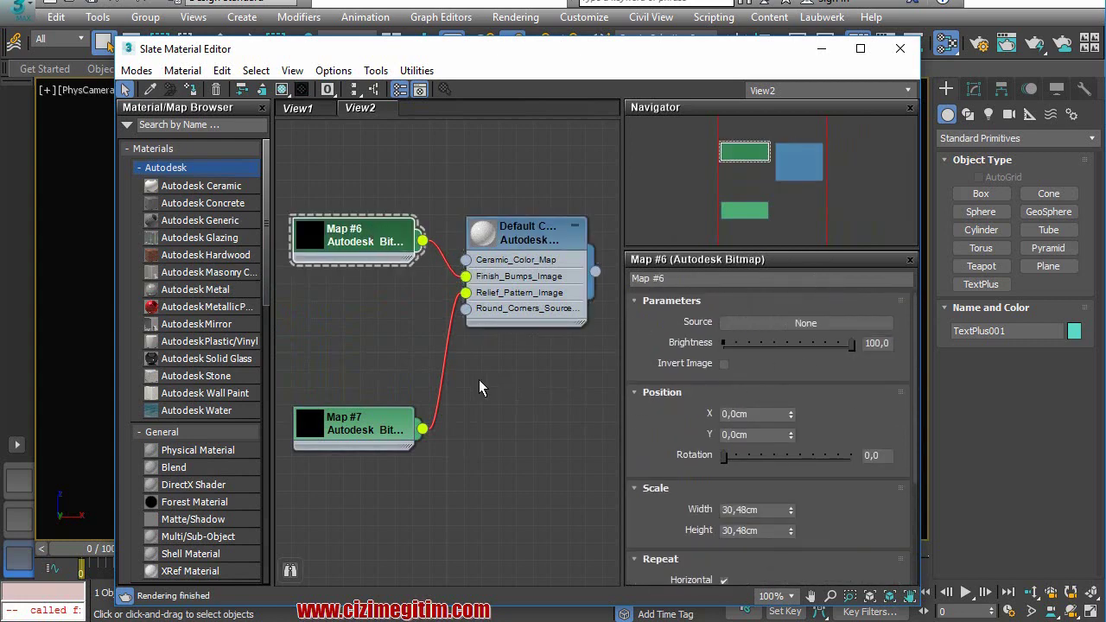
double_click(317, 422)
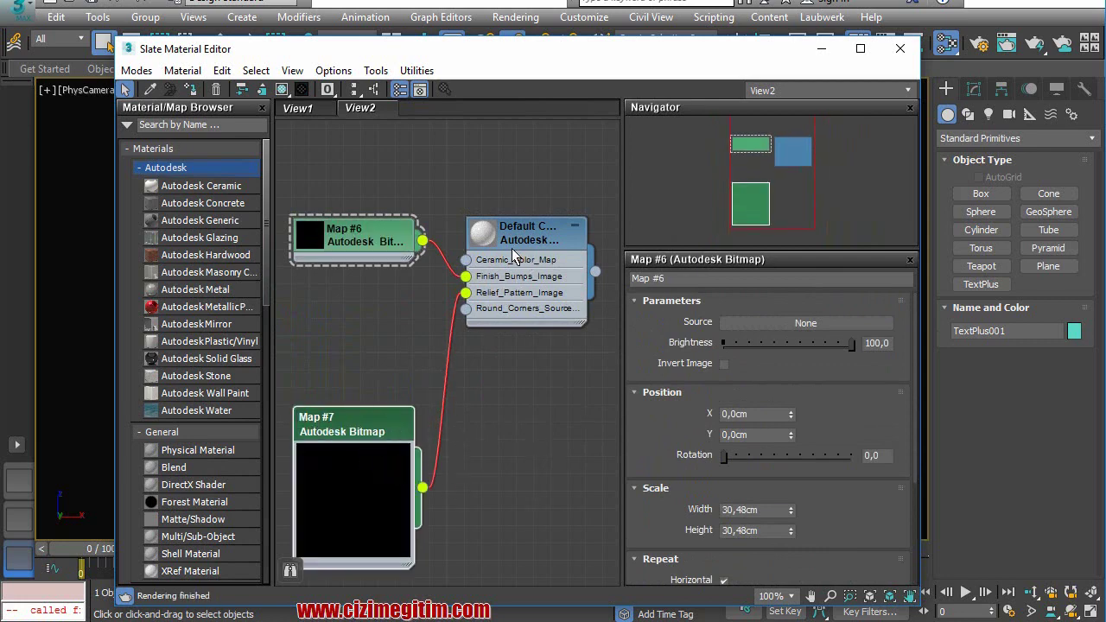
click(483, 245)
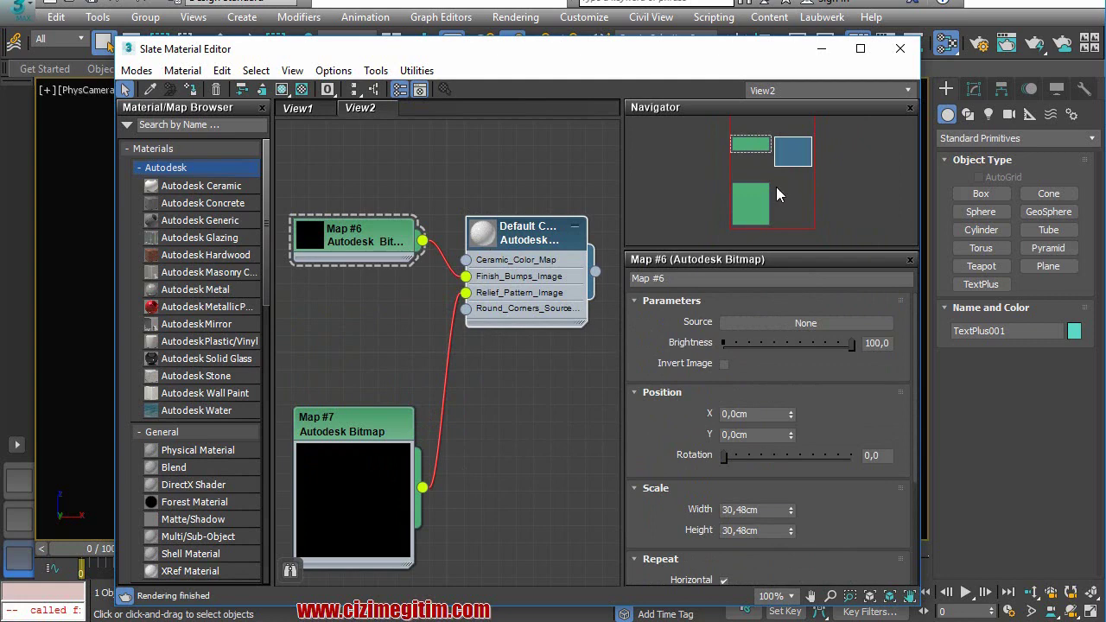
- Enlarge the Default Ceramic preview, with Show Shaded Material in Viewport and Show Background in Preview enabled
double_click(492, 242)
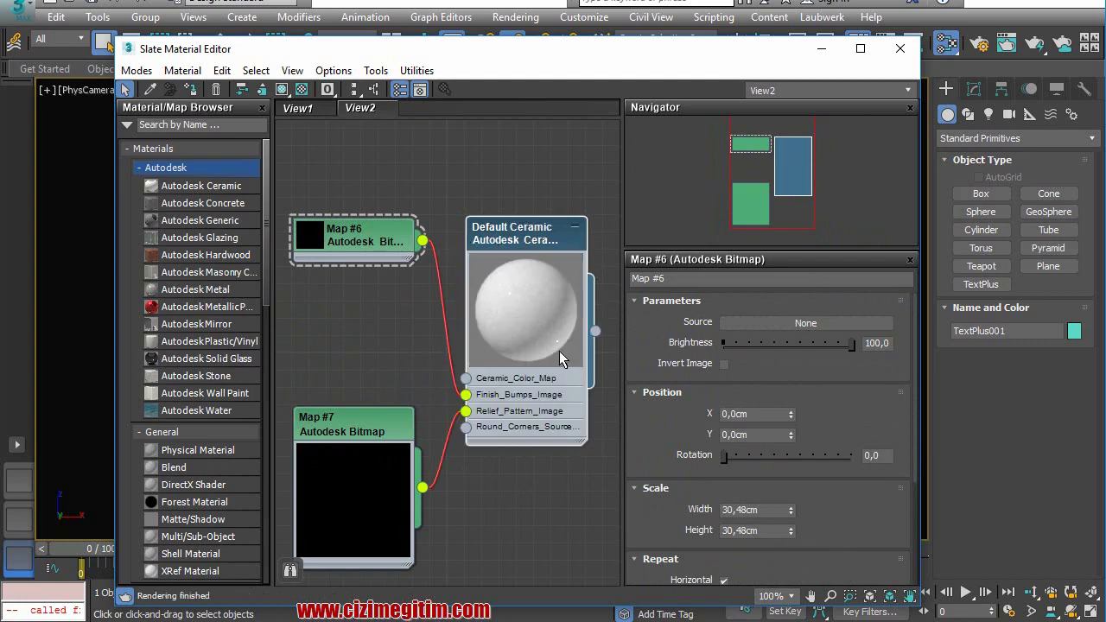
scroll(543, 311, up, 2)
scroll(542, 311, up, 2)
scroll(542, 311, up, 2)
scroll(543, 311, up, 1)
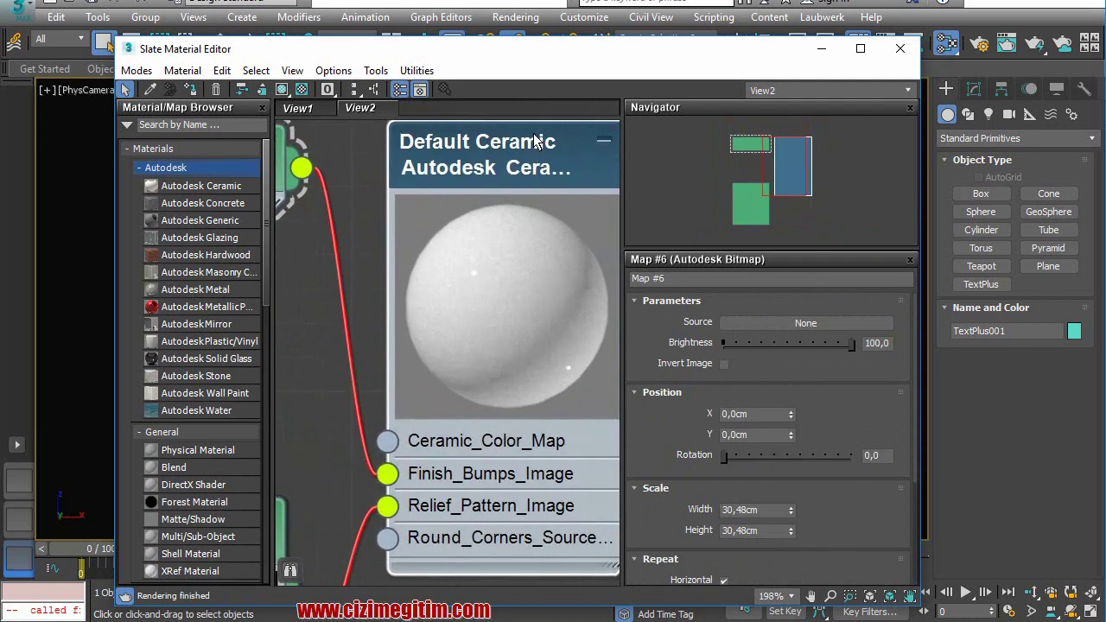
drag(536, 141, 328, 181)
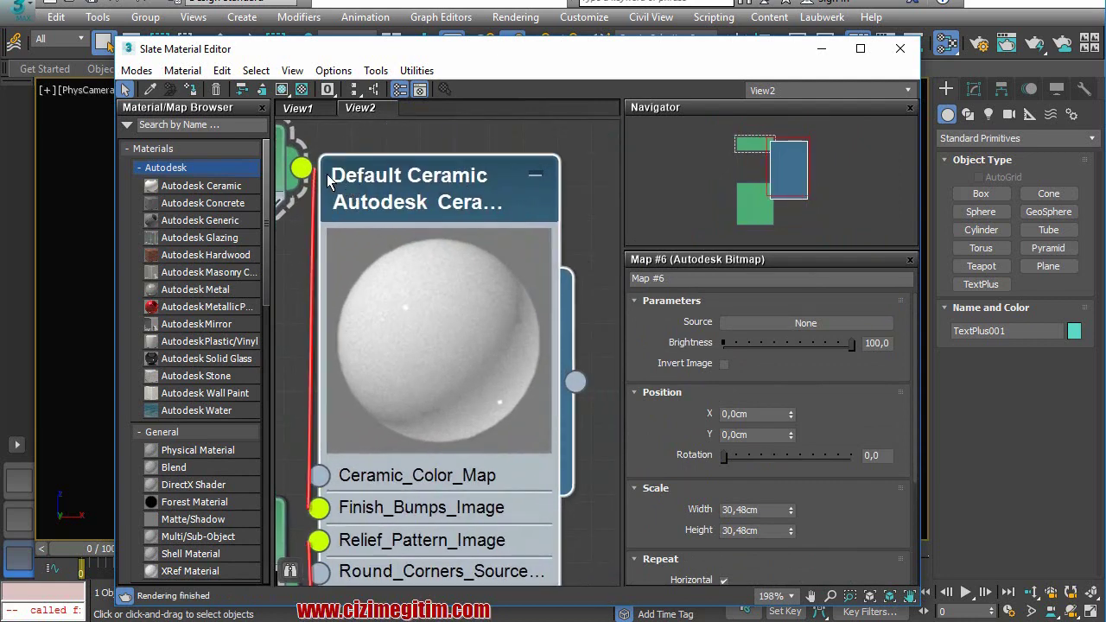
click(282, 91)
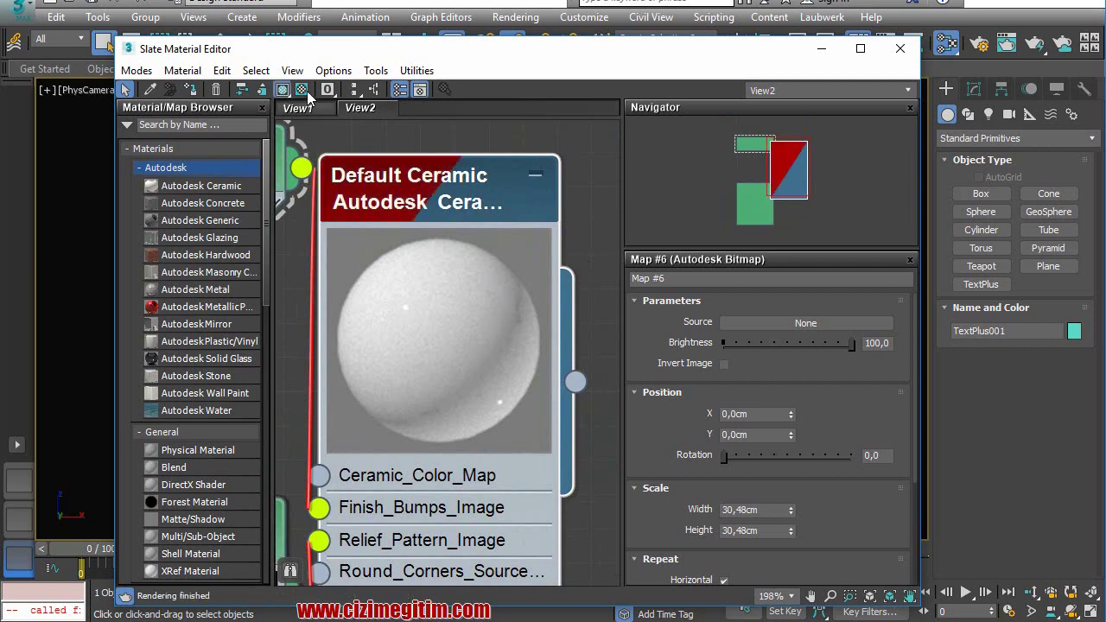
click(306, 91)
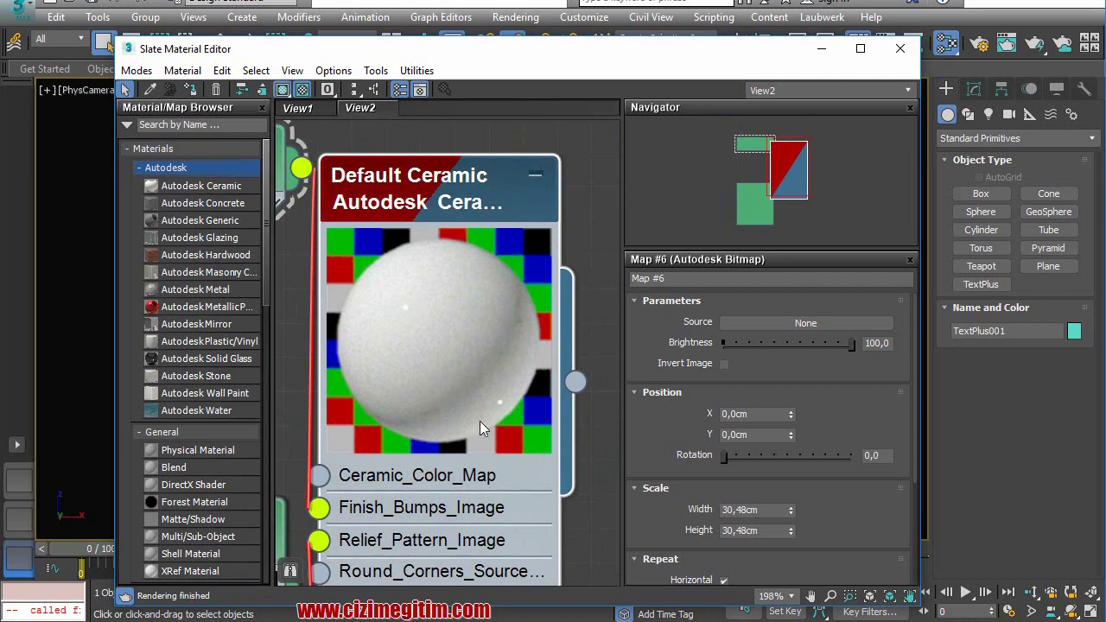
- Nudge the Default Ceramic node up and right while zooming the View2 canvas
drag(423, 201, 460, 190)
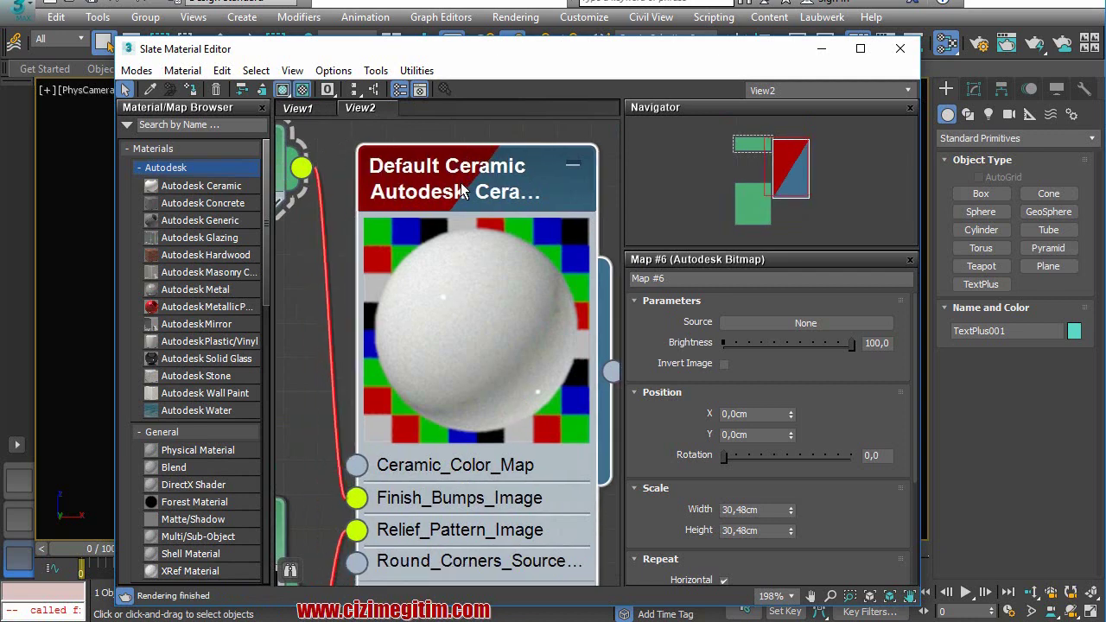
scroll(484, 380, down, 1)
scroll(471, 402, down, 2)
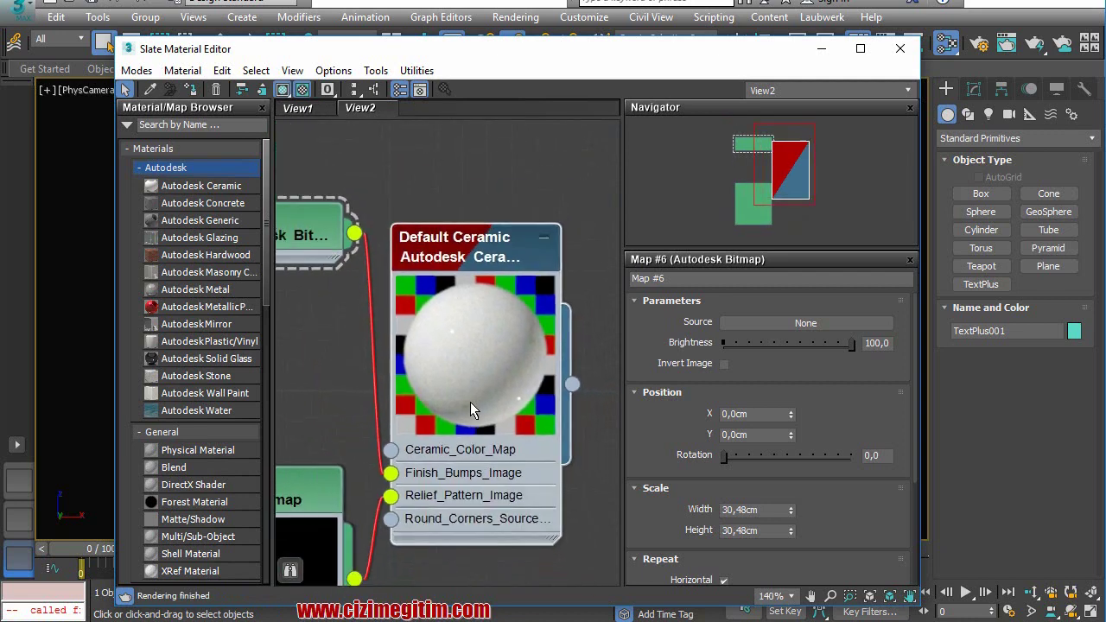
scroll(472, 419, down, 1)
scroll(470, 408, up, 1)
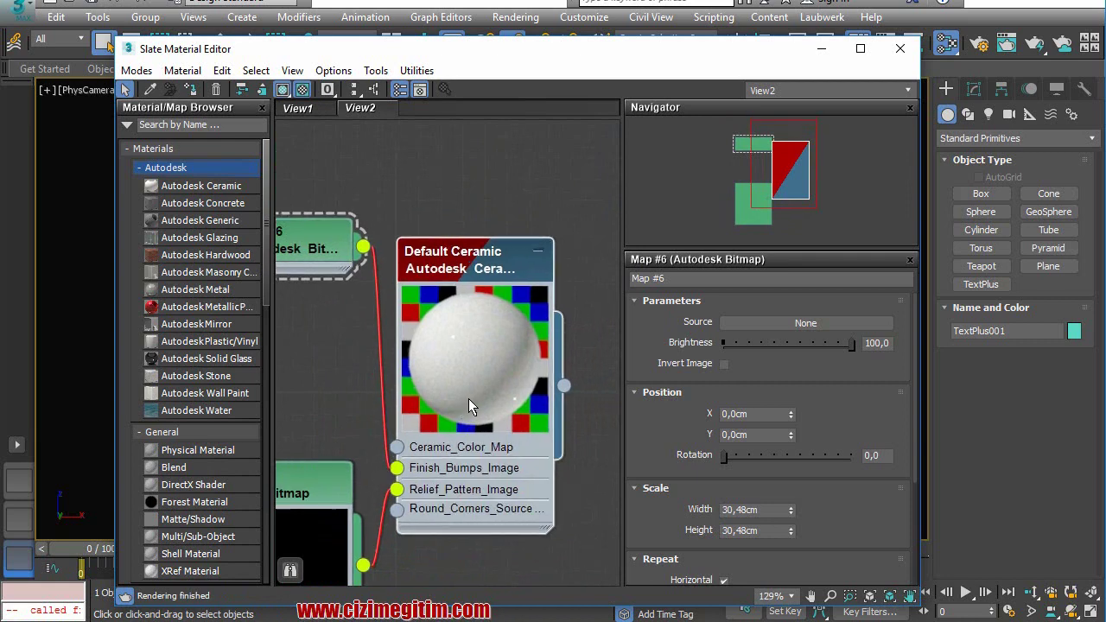
scroll(468, 407, up, 3)
scroll(469, 407, up, 1)
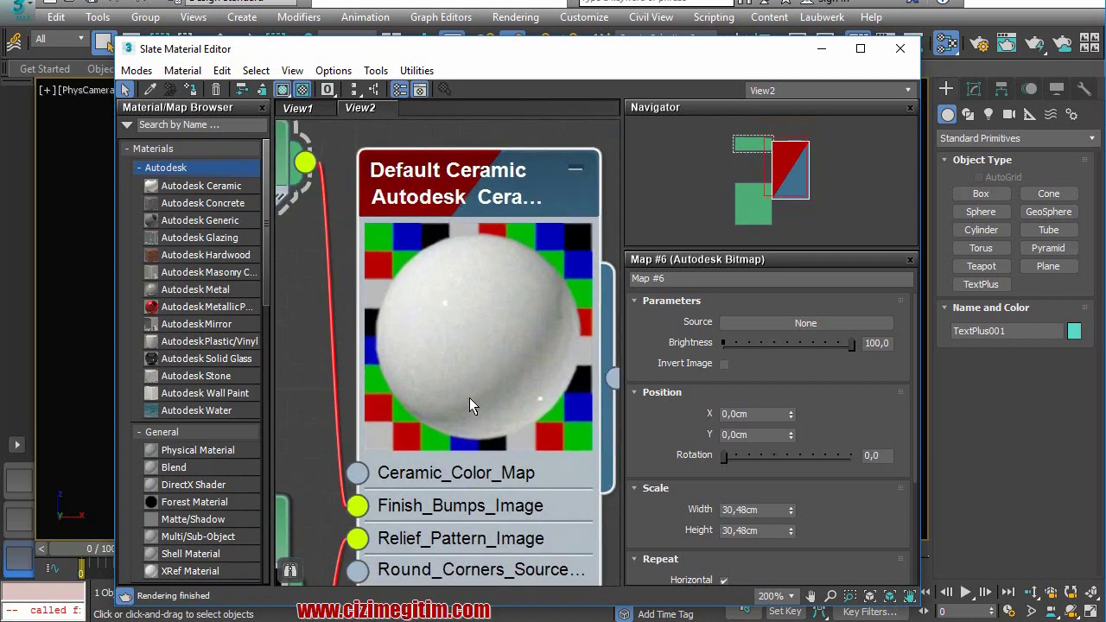
scroll(470, 397, down, 1)
scroll(470, 398, down, 2)
scroll(471, 395, down, 2)
scroll(471, 395, down, 2)
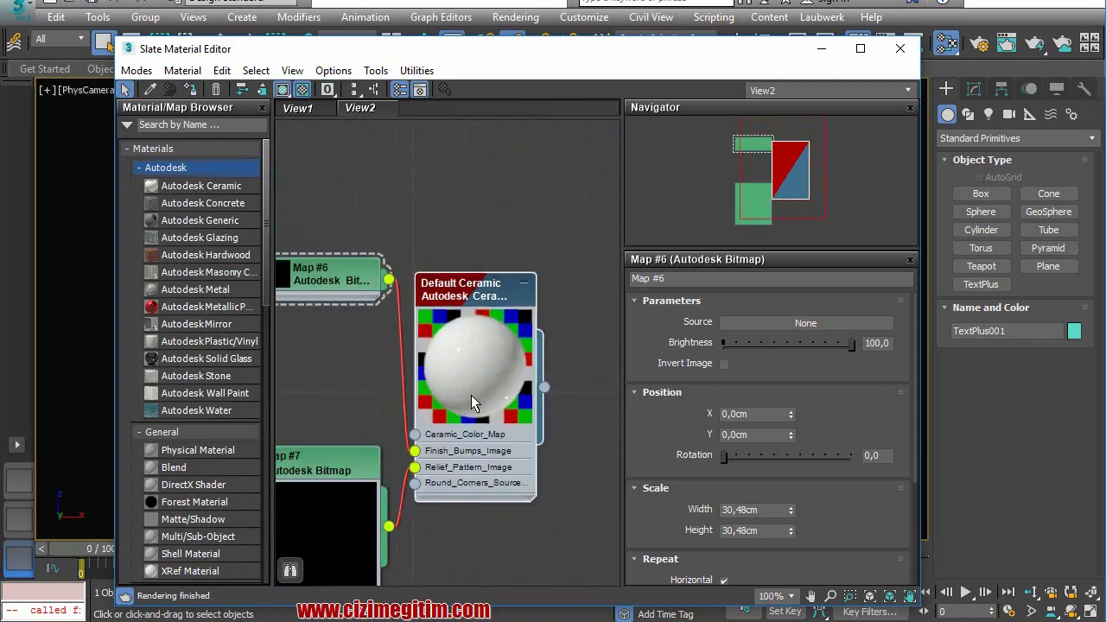
scroll(471, 395, down, 3)
- Reposition the Default Ceramic node again, then box-select all nodes in View2
drag(461, 323, 485, 297)
click(557, 217)
mouse_move(568, 213)
mouse_down()
mouse_move(335, 560)
mouse_move(312, 572)
mouse_up()
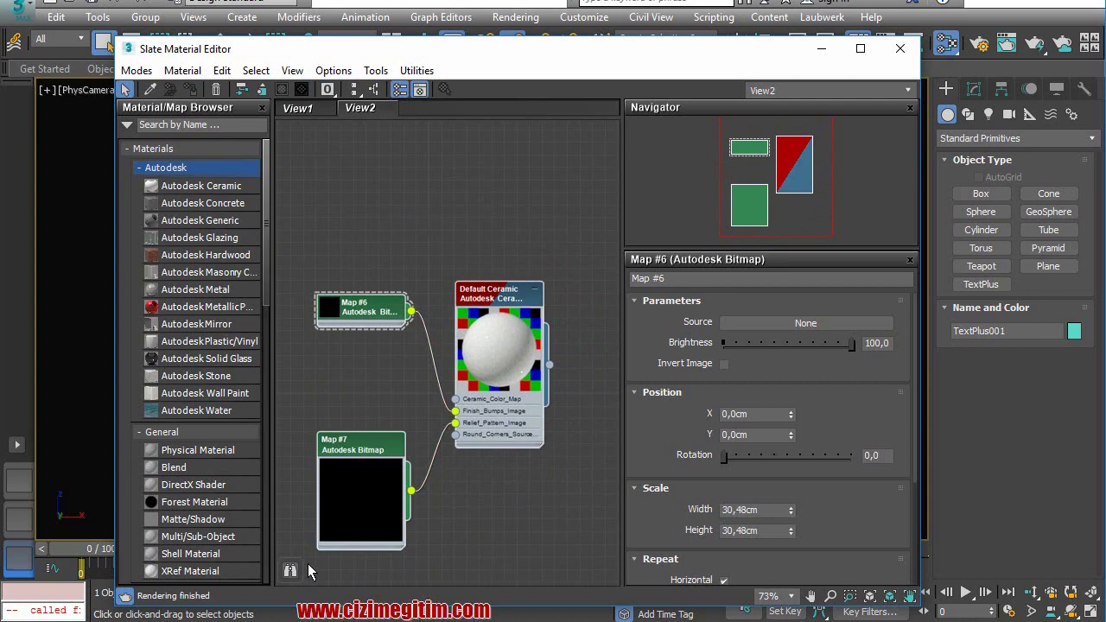
drag(589, 244, 307, 612)
- Delete all nodes from View2, then move the editor lower and shrink it from its top-left corner
key(Delete)
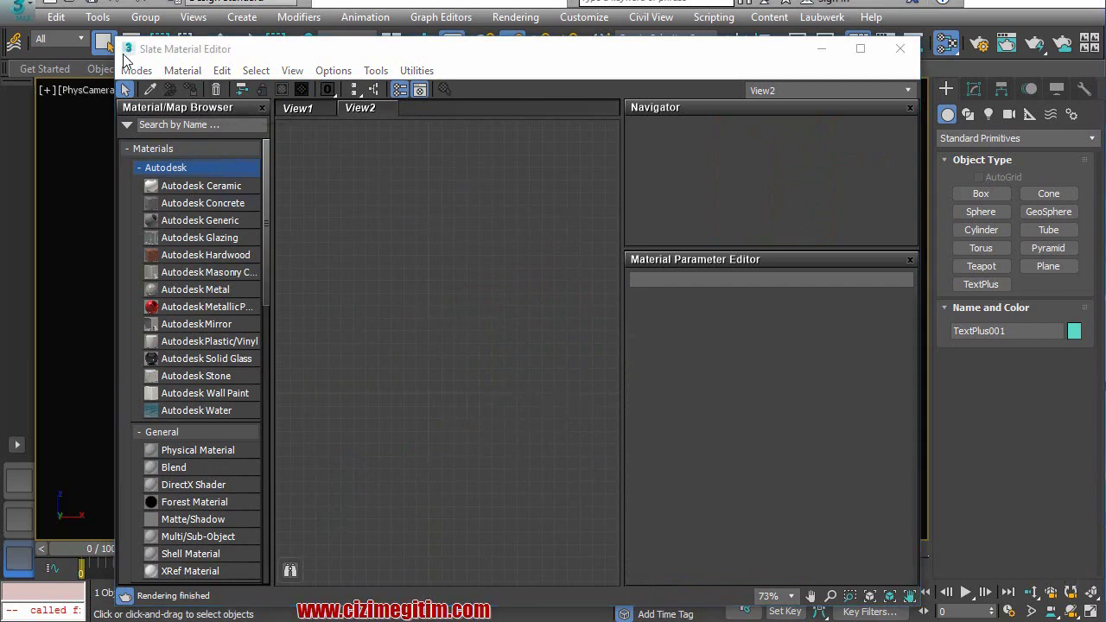
mouse_move(128, 48)
mouse_down()
mouse_move(483, 247)
mouse_move(444, 270)
mouse_up()
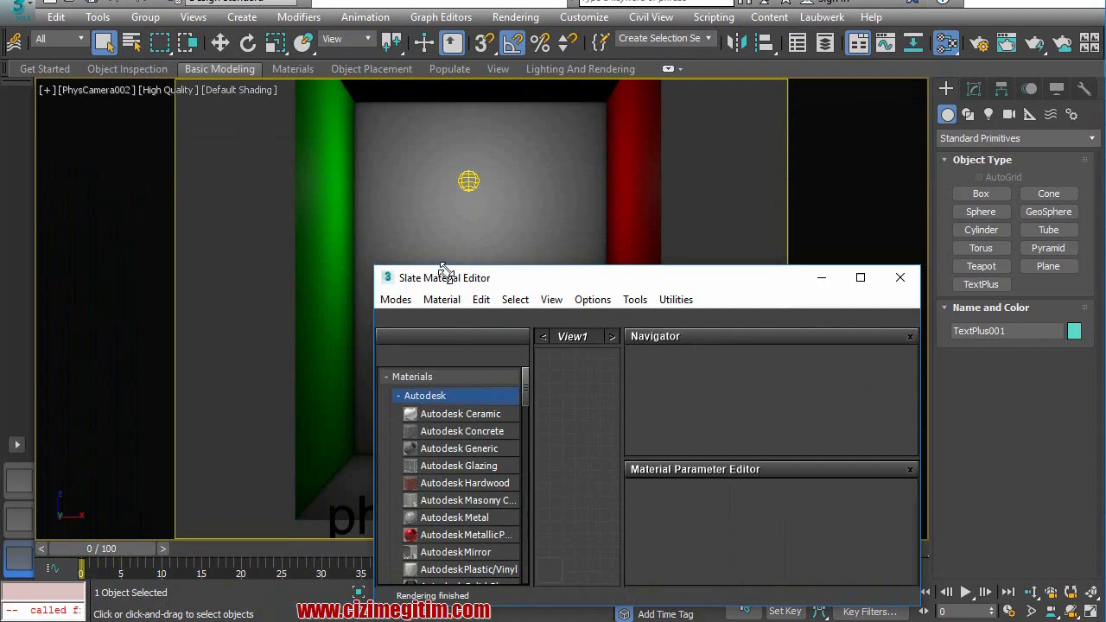
drag(375, 269, 97, 194)
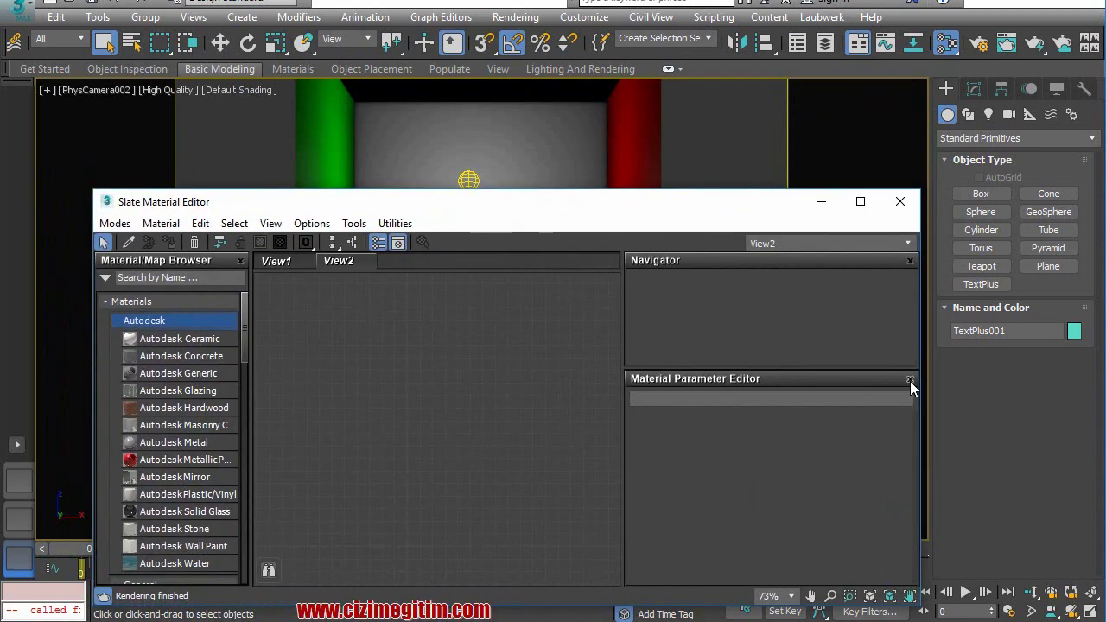
click(910, 381)
click(911, 261)
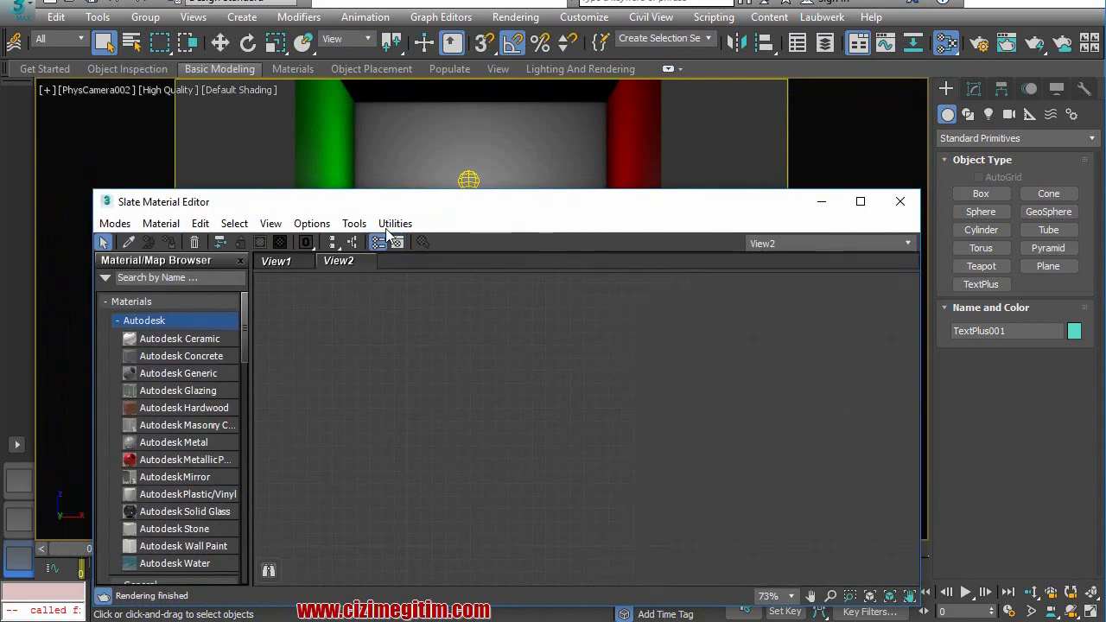
click(393, 225)
mouse_move(354, 224)
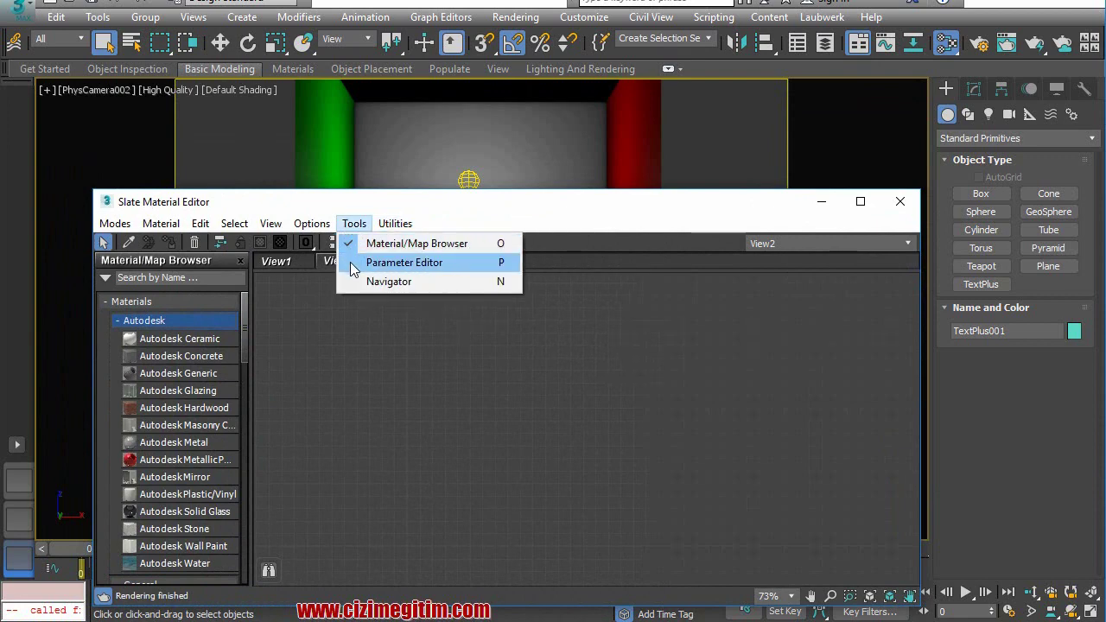
click(350, 262)
click(354, 224)
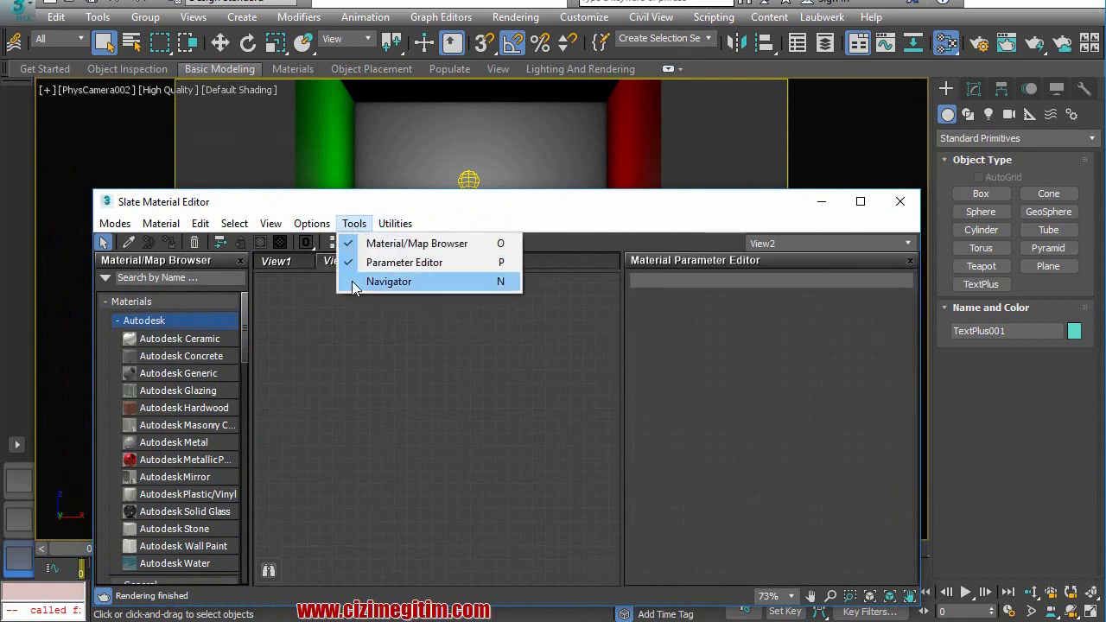
click(389, 282)
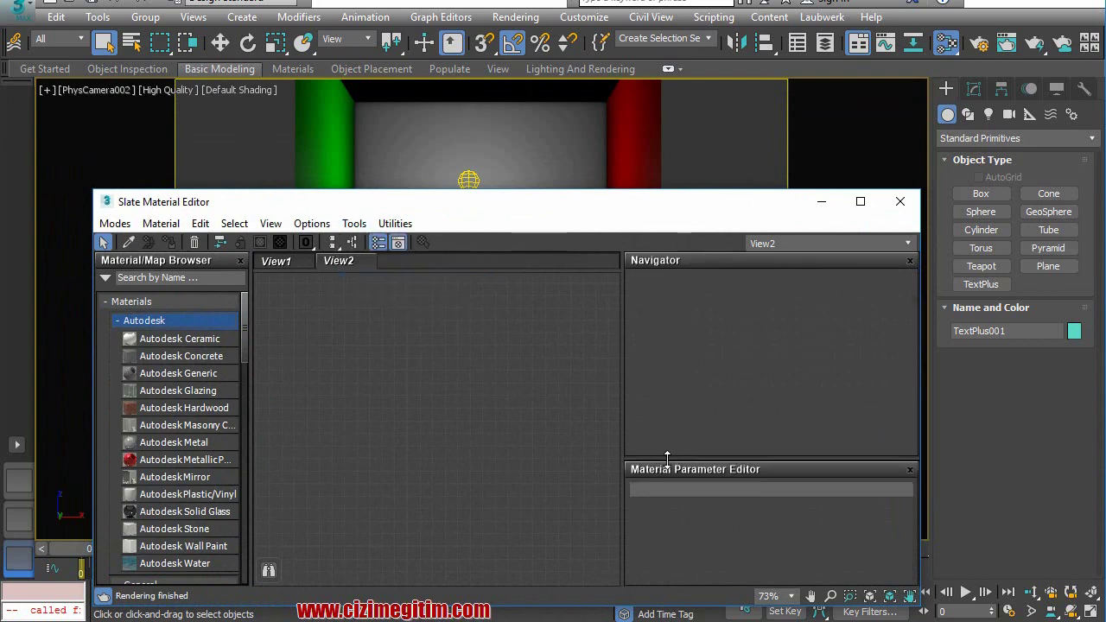
drag(667, 458, 683, 336)
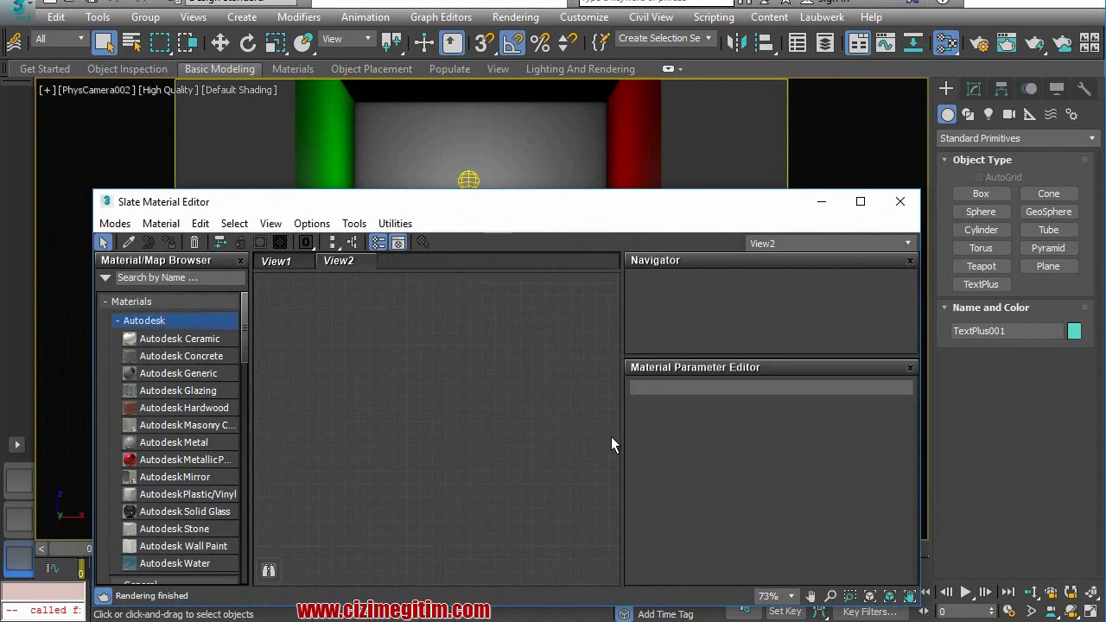
mouse_move(249, 432)
mouse_down()
mouse_move(345, 426)
mouse_move(271, 424)
mouse_up()
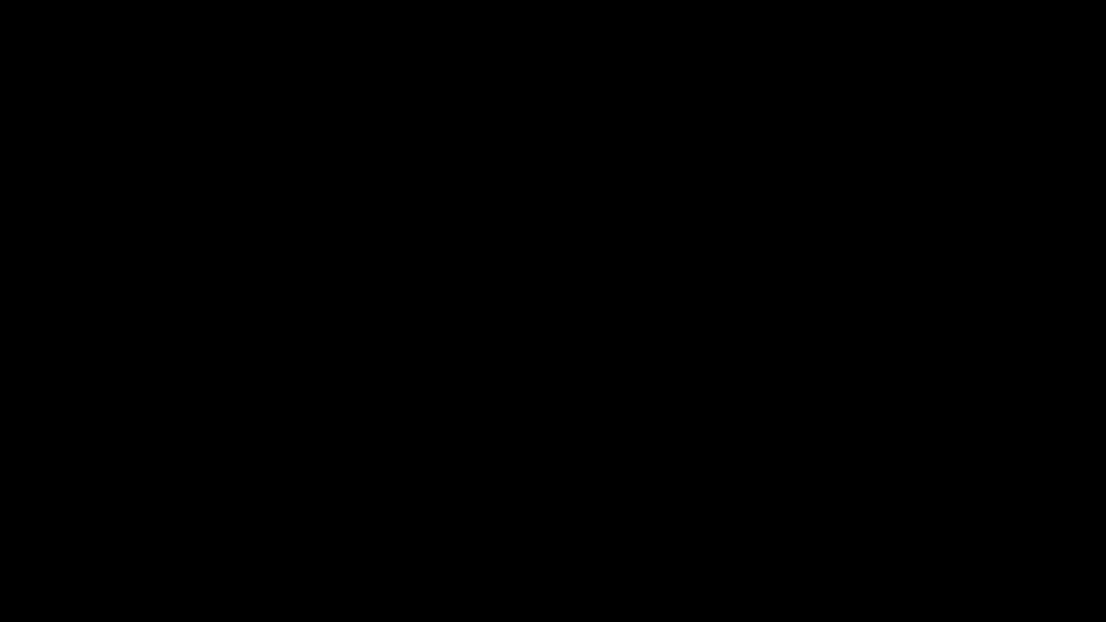